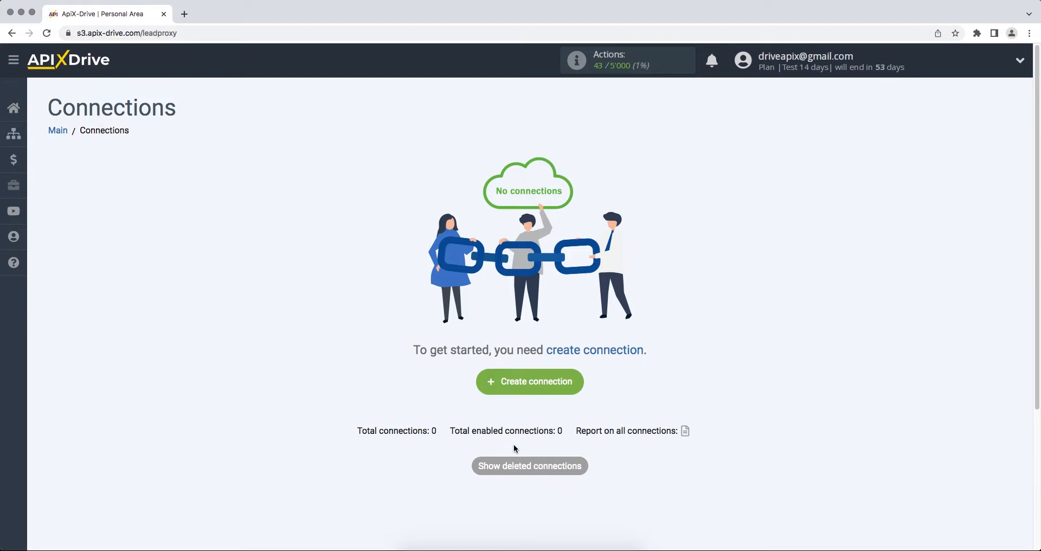
Start a new connection with Salesforce CRM as the data source system
click(484, 381)
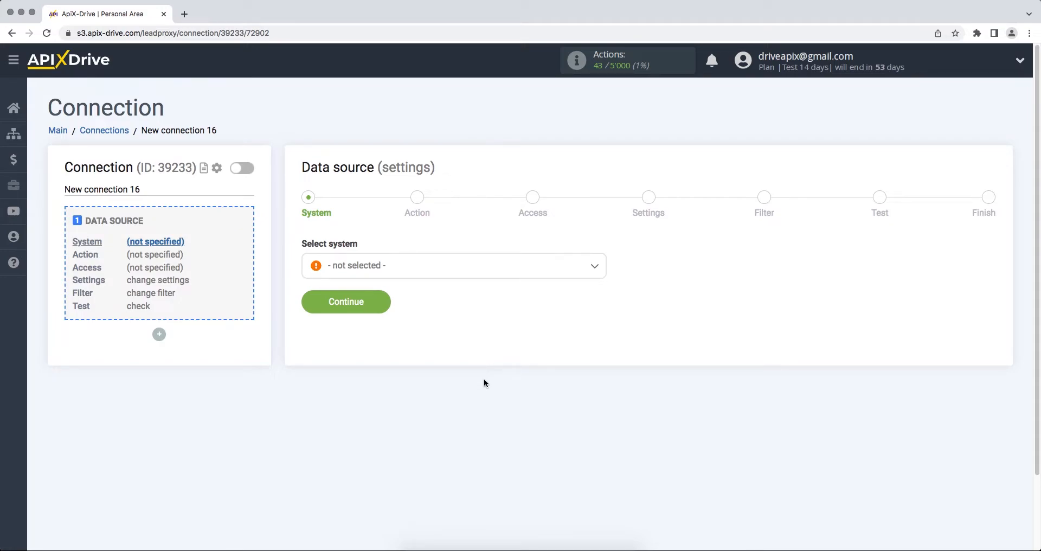
click(446, 277)
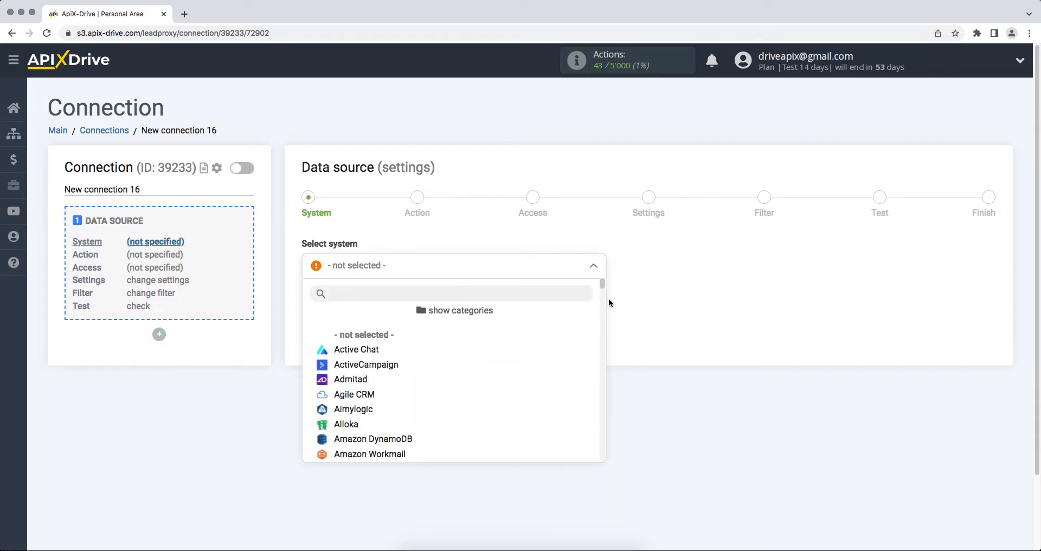
drag(601, 283, 610, 407)
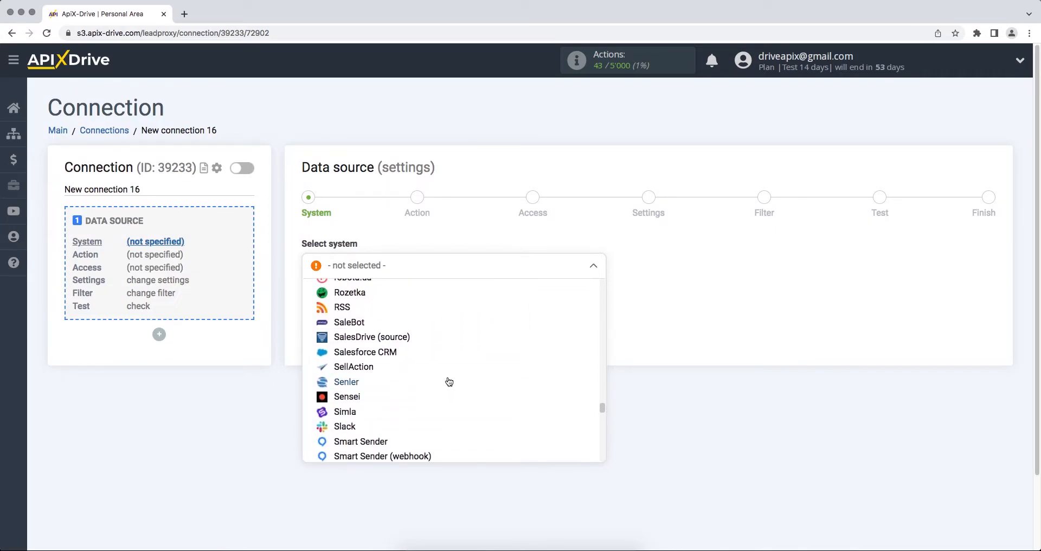
click(385, 352)
click(320, 313)
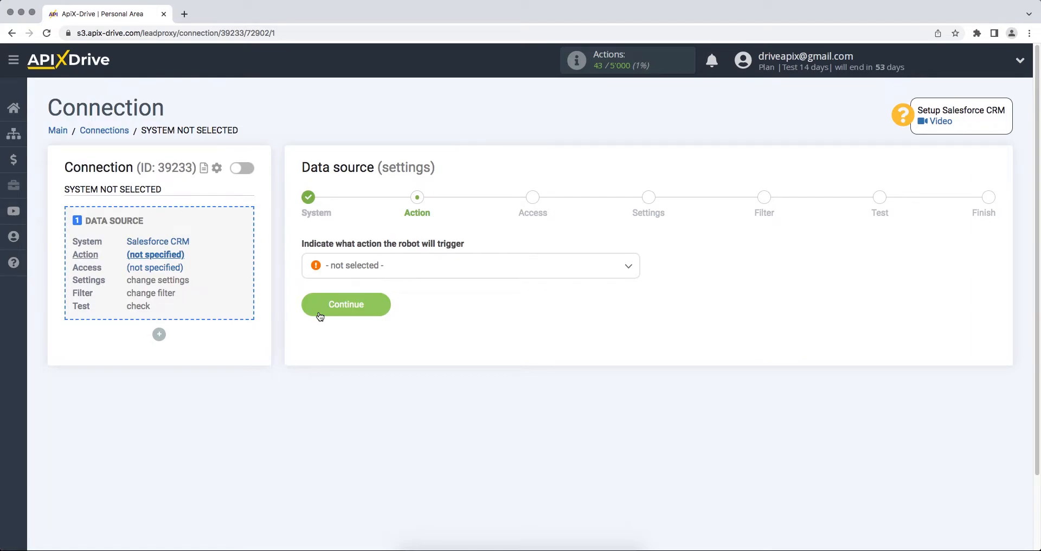
Choose Get LEADS (new) as the Salesforce trigger action
click(388, 268)
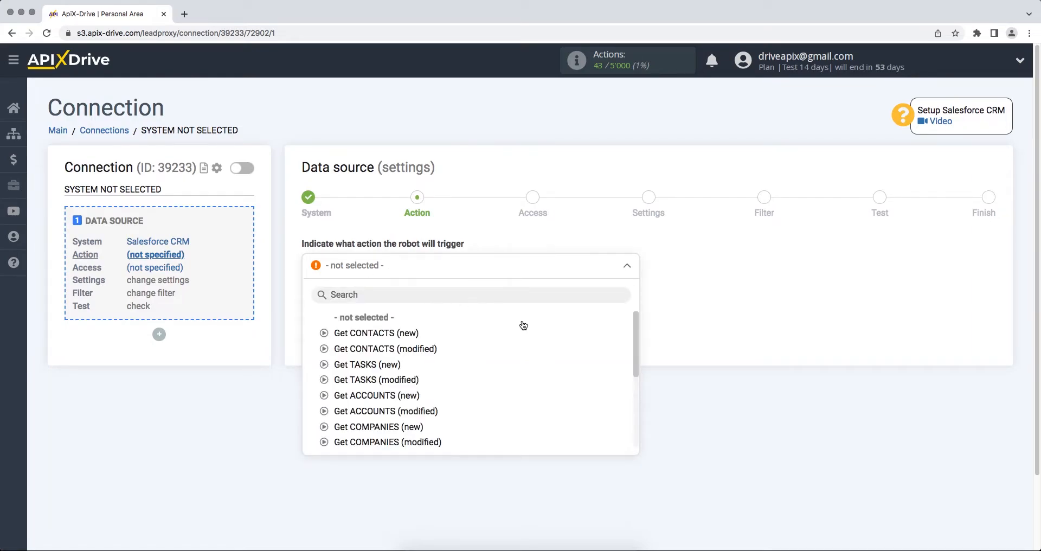
drag(635, 334, 636, 369)
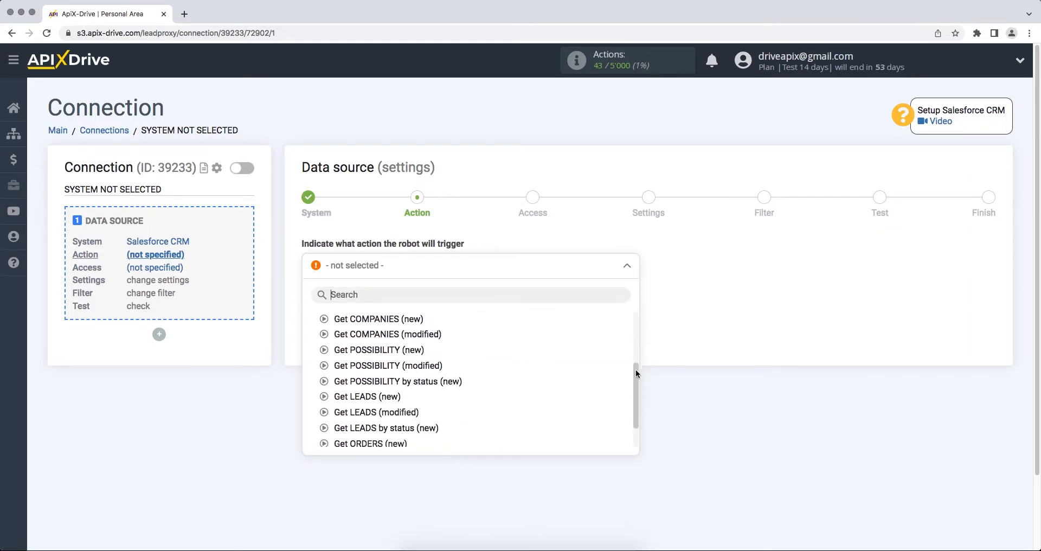
click(372, 393)
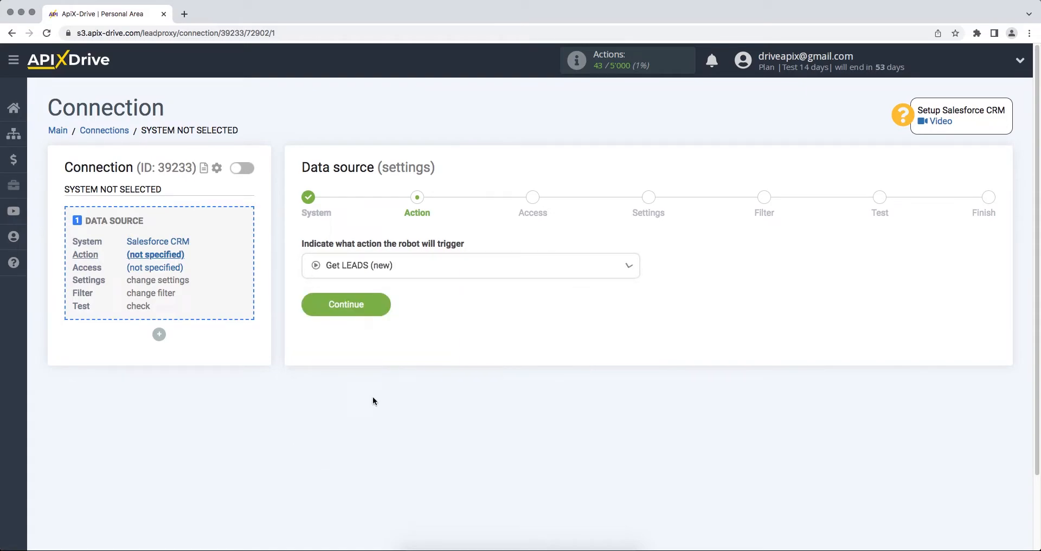
click(311, 312)
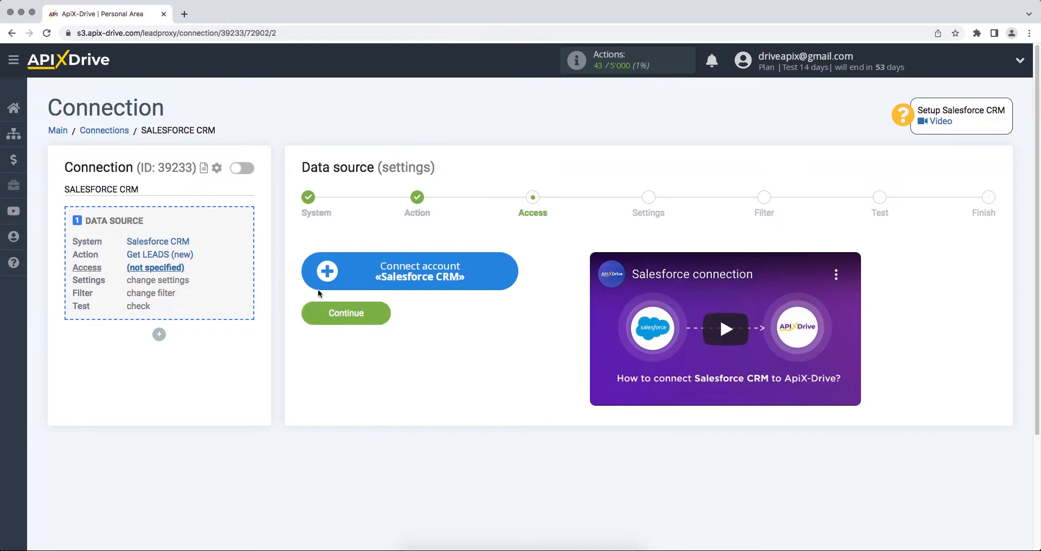
Log in to Salesforce with the account's username and password
click(326, 278)
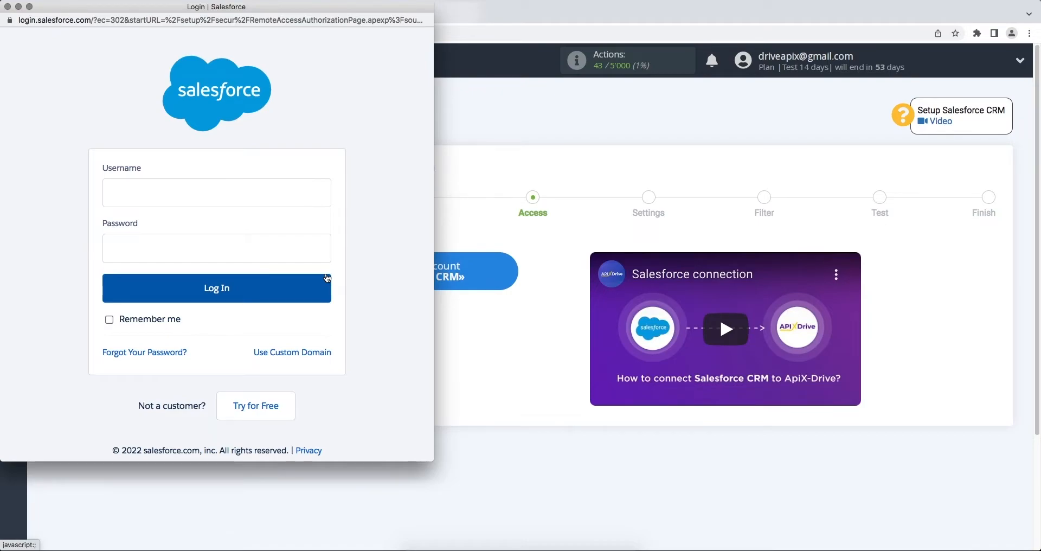
click(274, 196)
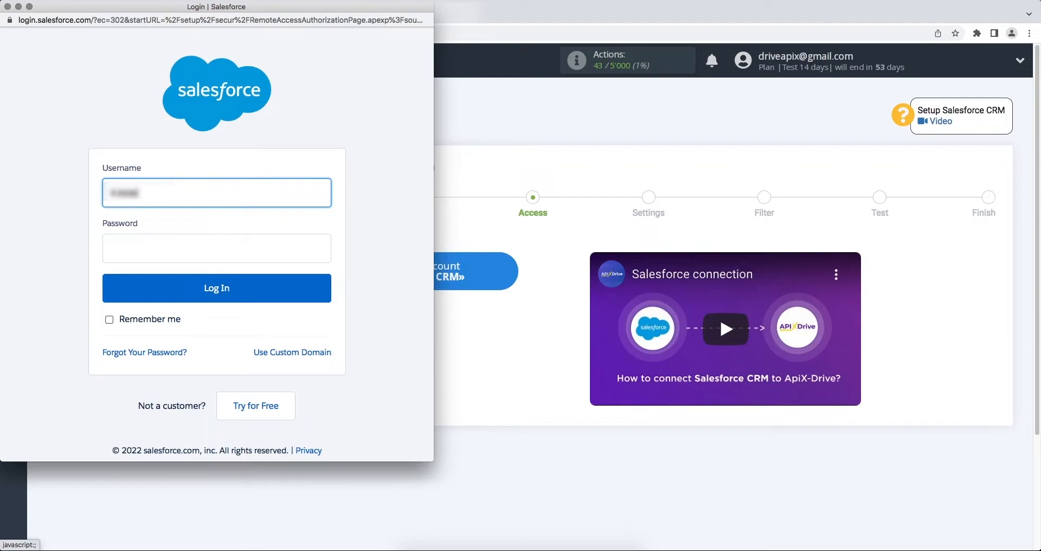
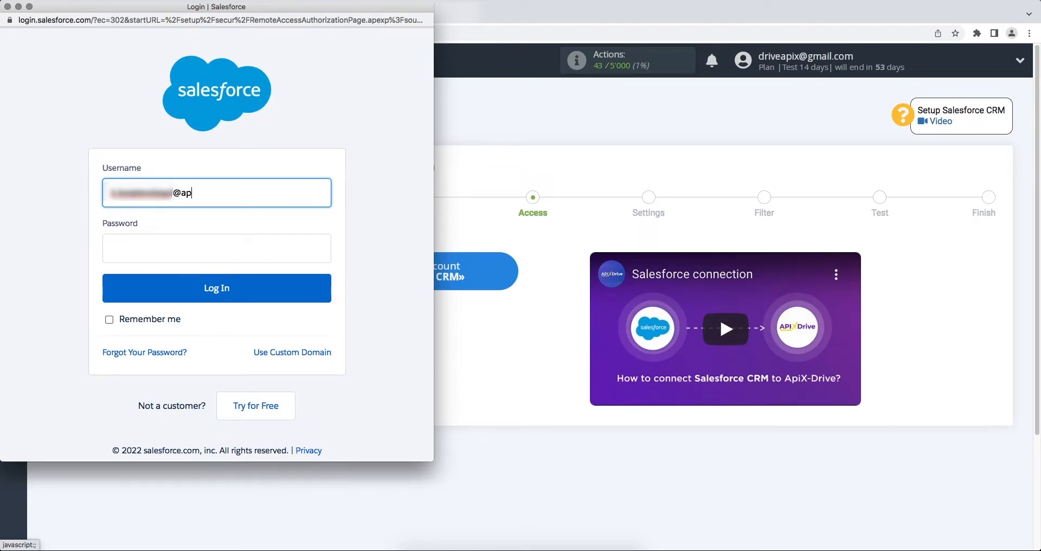
click(262, 244)
text(•••••••••)
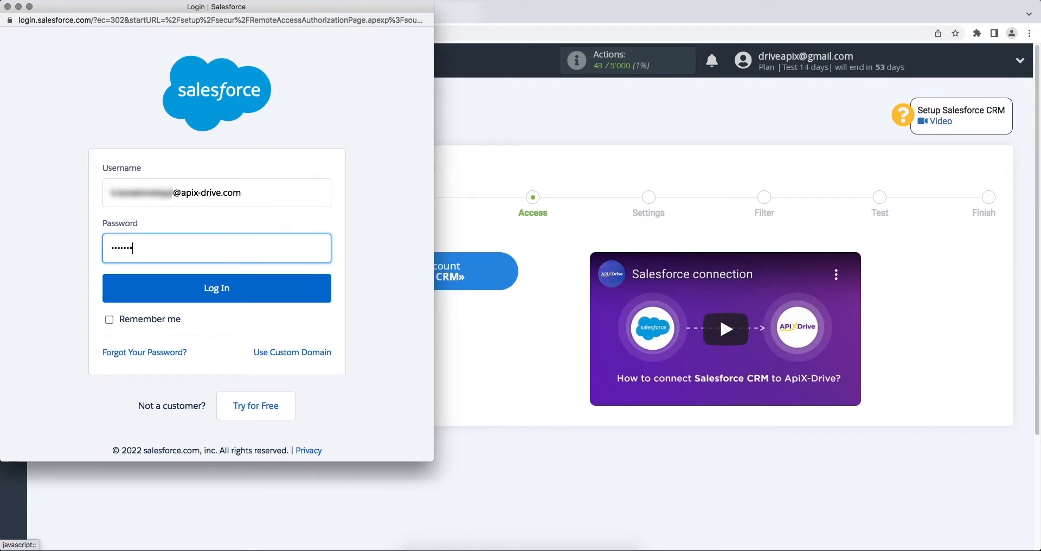
click(269, 292)
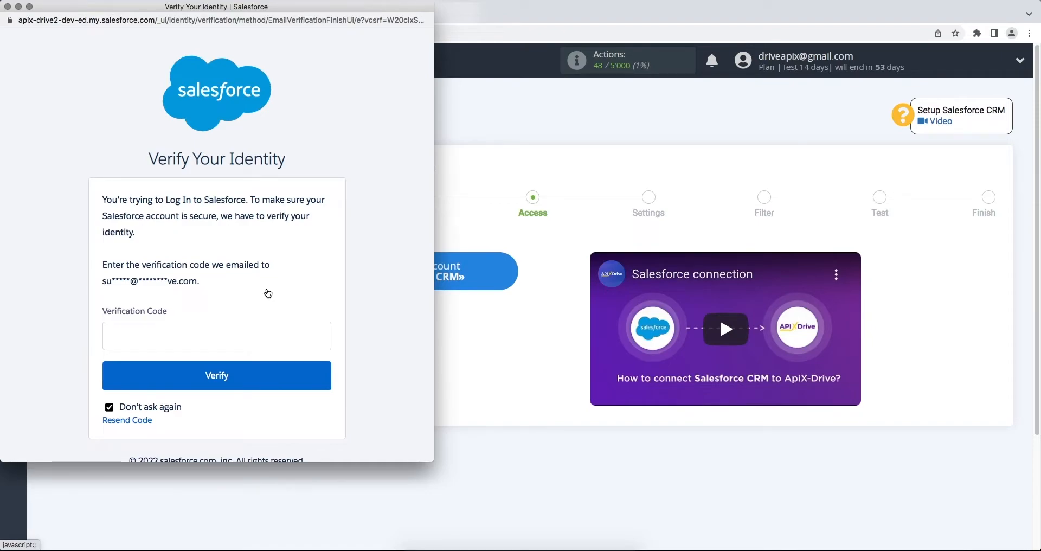
Enter the emailed verification code to pass the Salesforce identity check
click(234, 333)
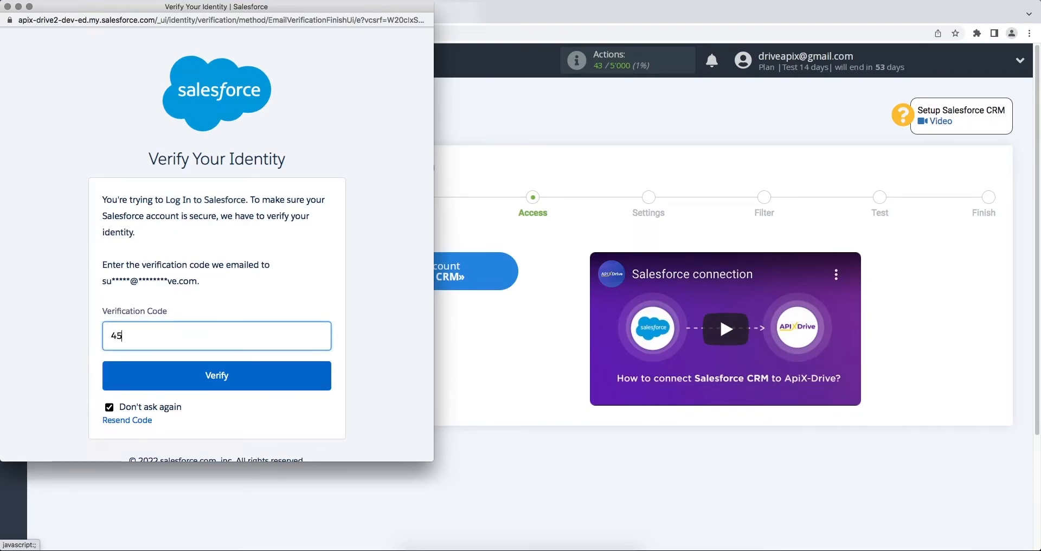
click(243, 388)
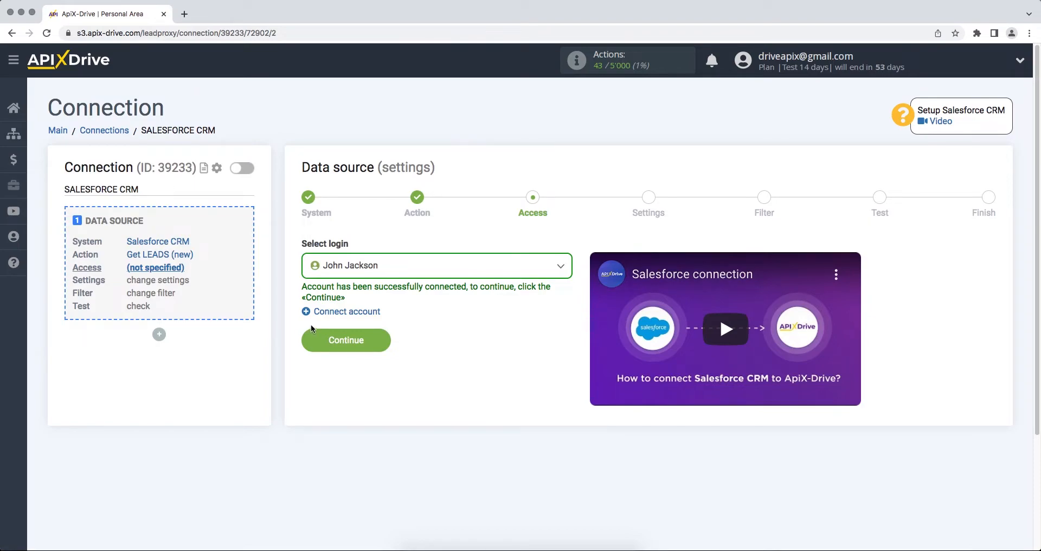
Select the newly connected Salesforce login for the data source
click(362, 273)
click(357, 351)
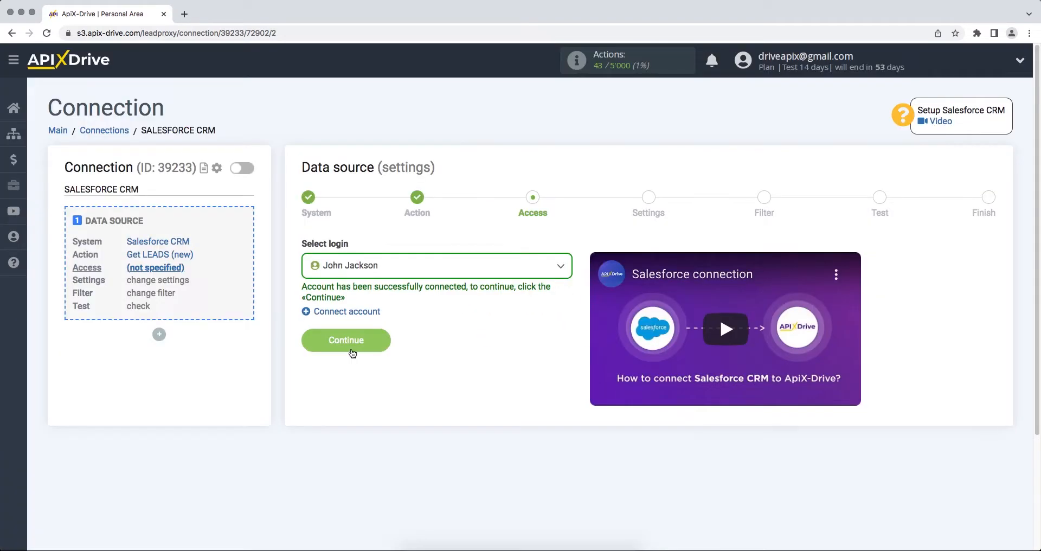
click(313, 342)
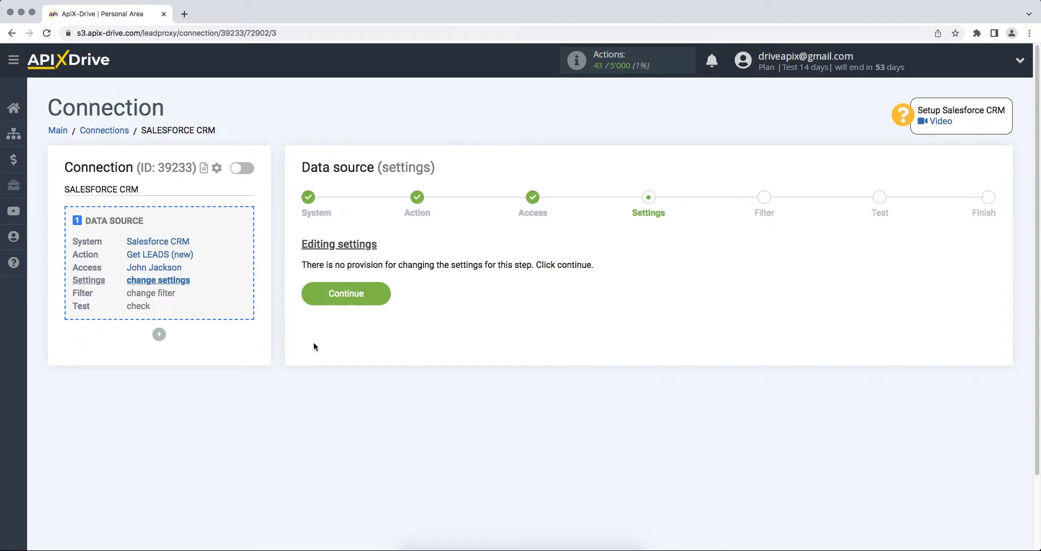
Skip the settings and filter steps, review the test lead data, and finish the source
click(309, 299)
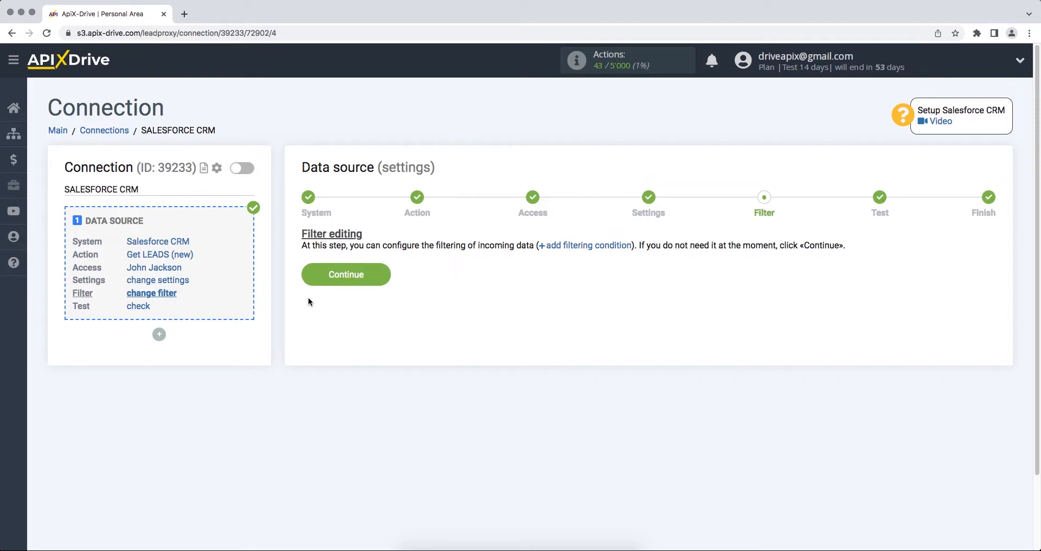
click(309, 280)
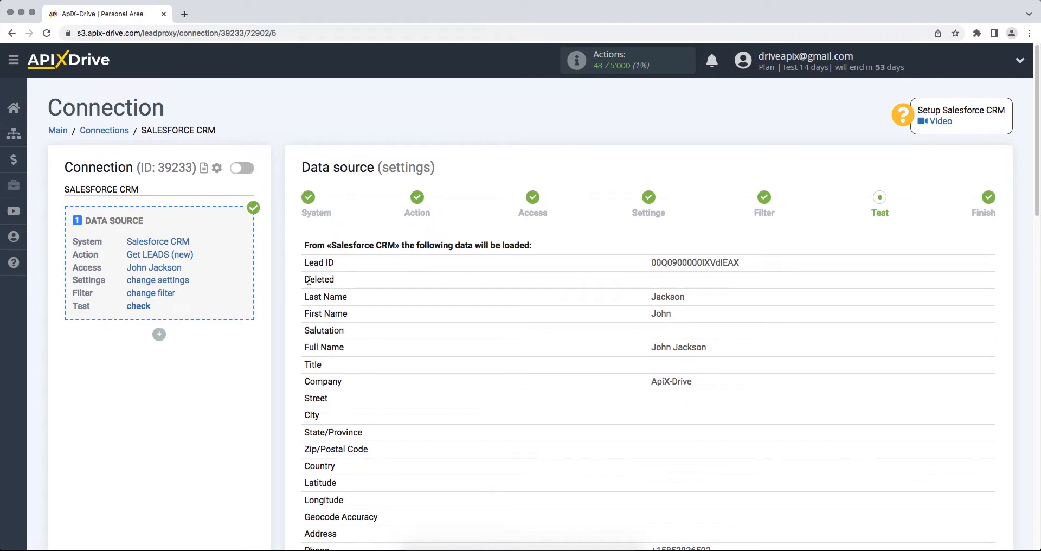
scroll(307, 279, down, 20)
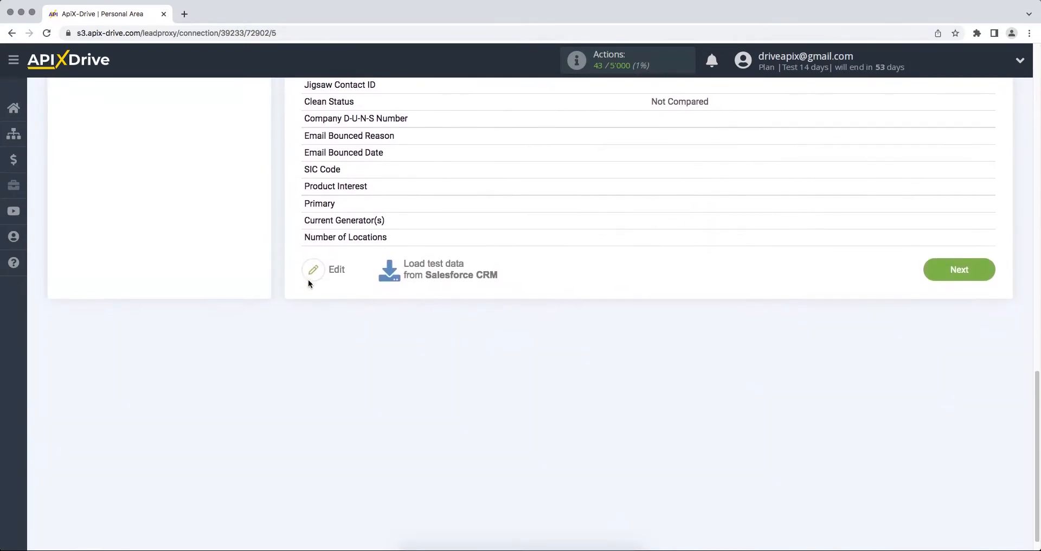
click(931, 274)
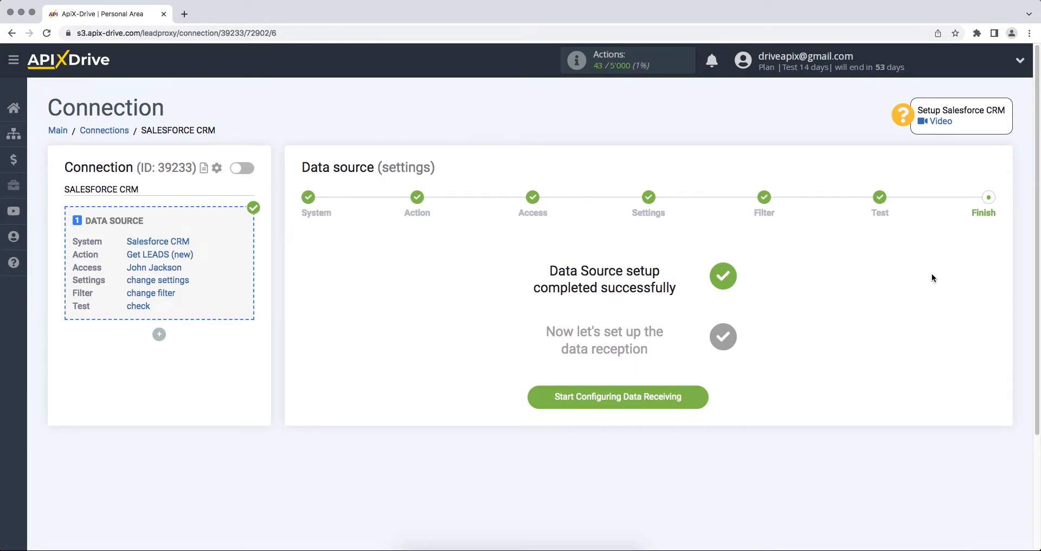
Start configuring data receiving with GetResponse as the destination system
click(645, 396)
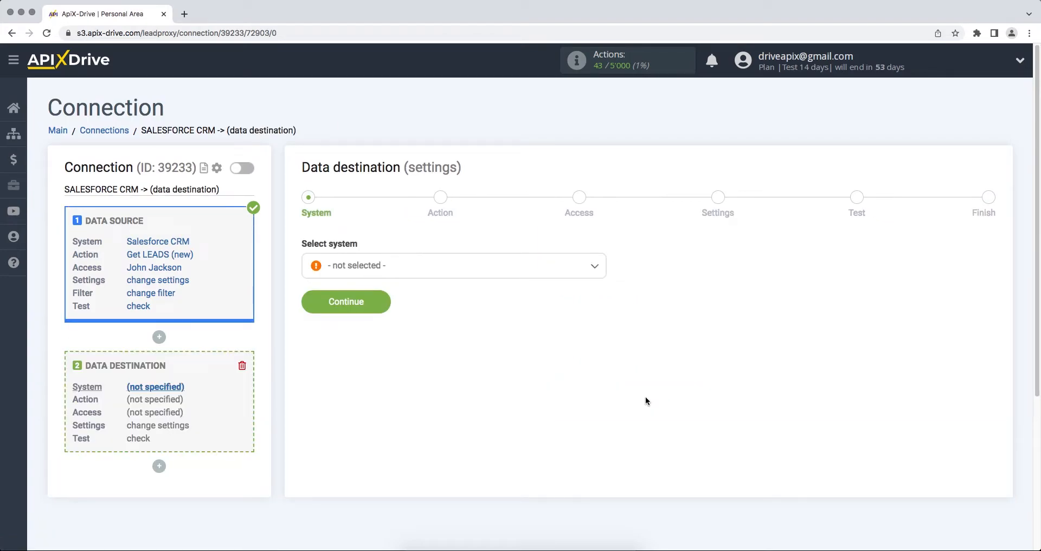
click(554, 271)
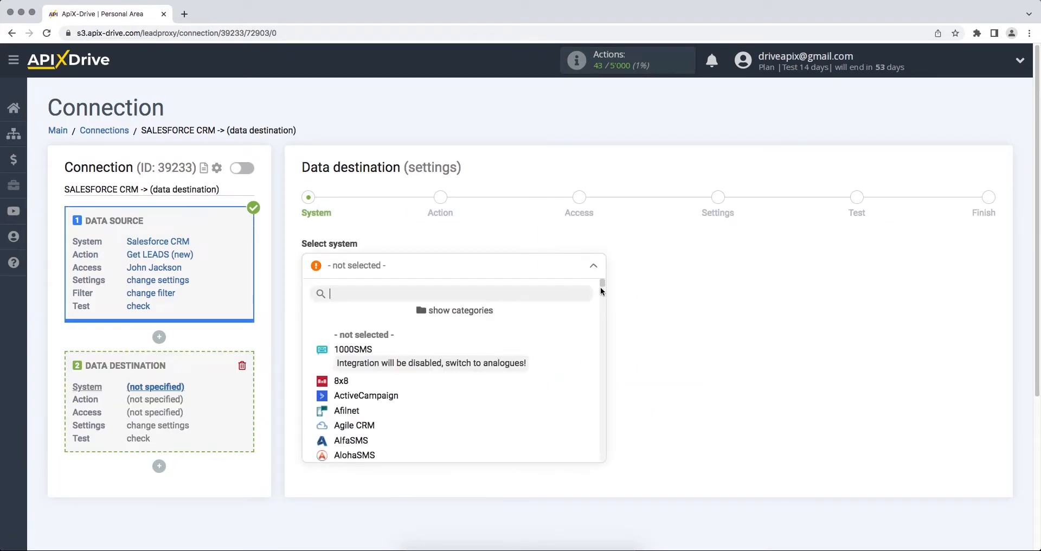
drag(604, 282, 603, 329)
click(418, 373)
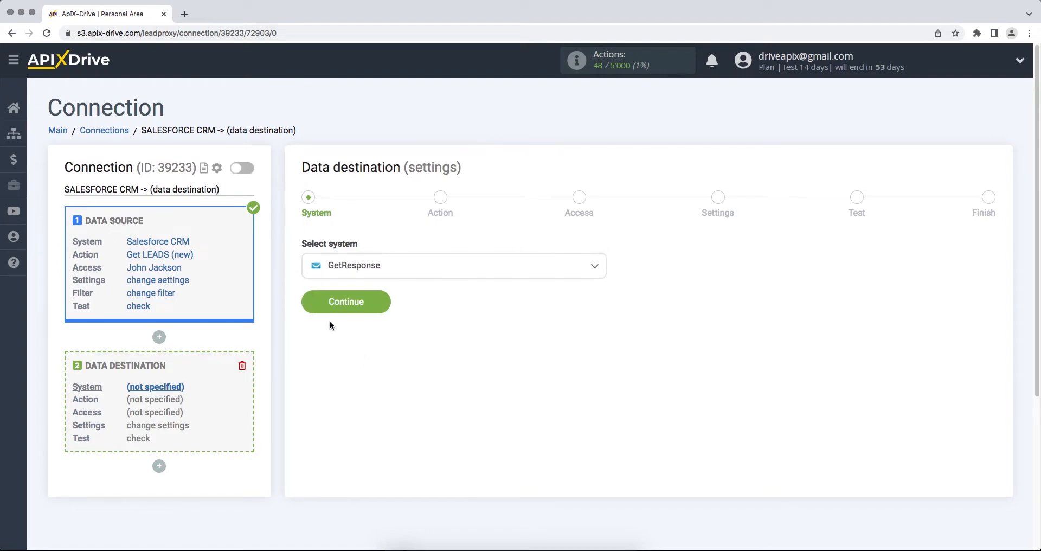
click(315, 307)
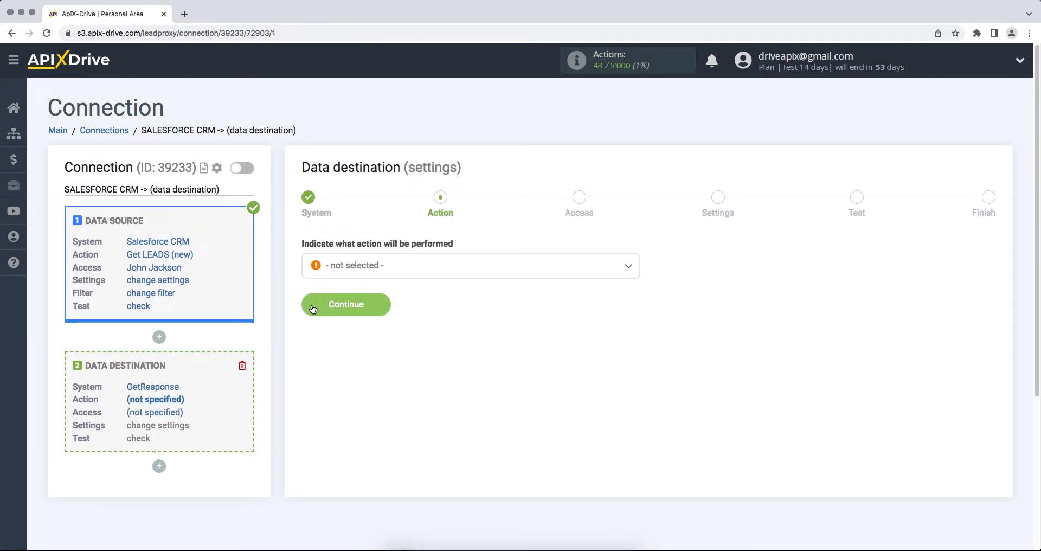
Choose Add CONTACT as the GetResponse action
click(356, 267)
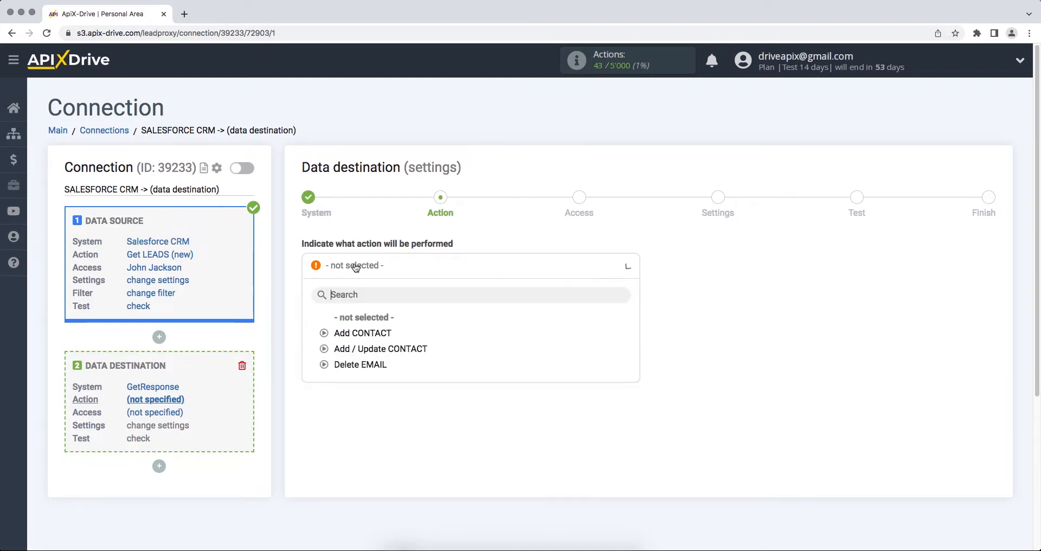
click(355, 336)
click(317, 308)
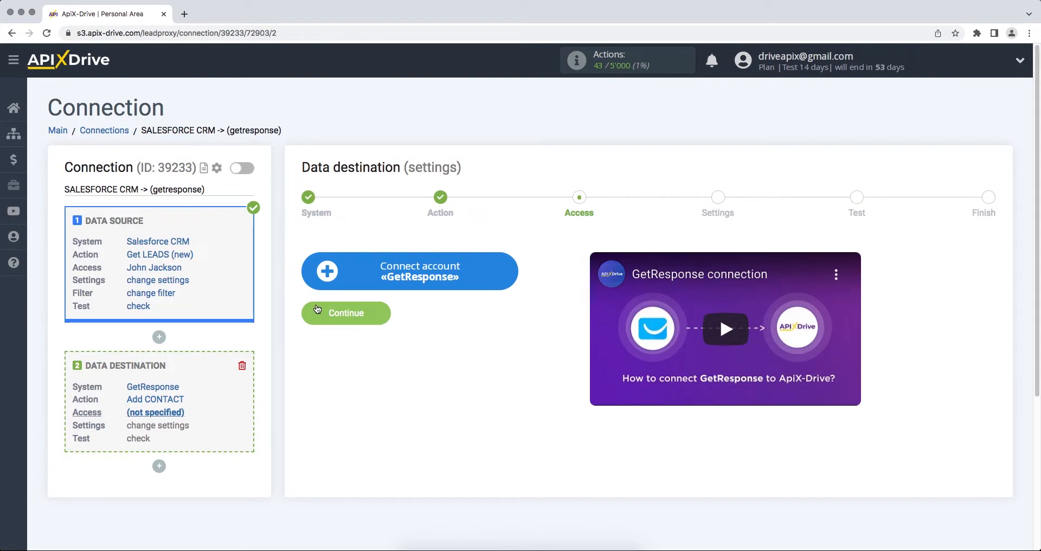
Open the GetResponse account connection form and keep the v3 API address
click(332, 271)
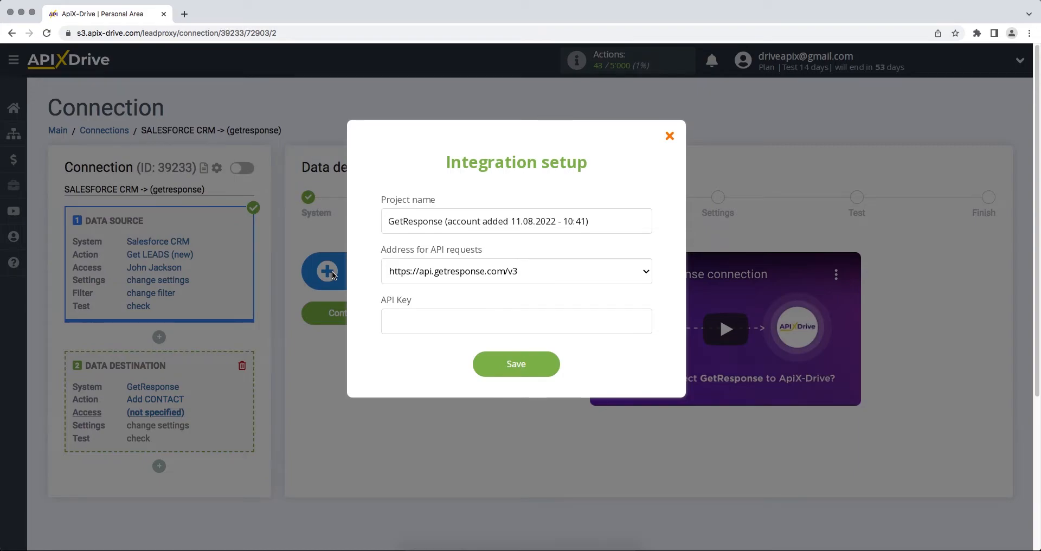
click(411, 274)
click(411, 273)
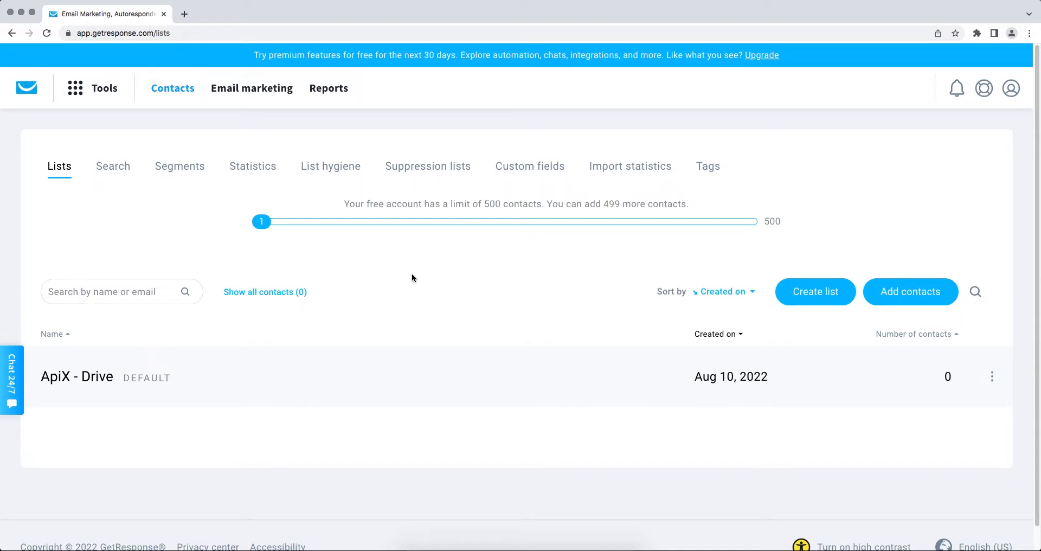
Generate a new GetResponse API key named 'ApiX-Drive' under Integrations and API
click(90, 88)
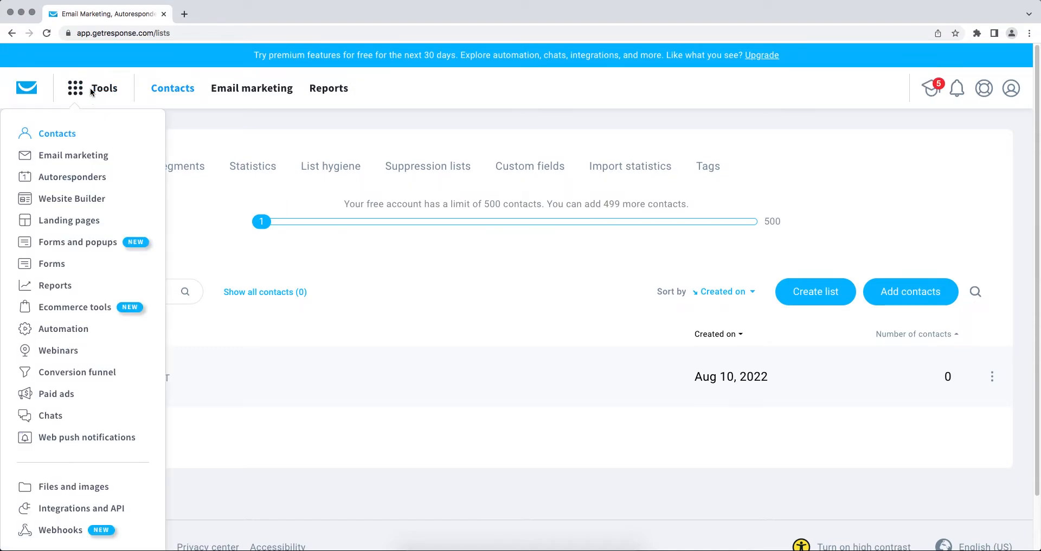
click(87, 505)
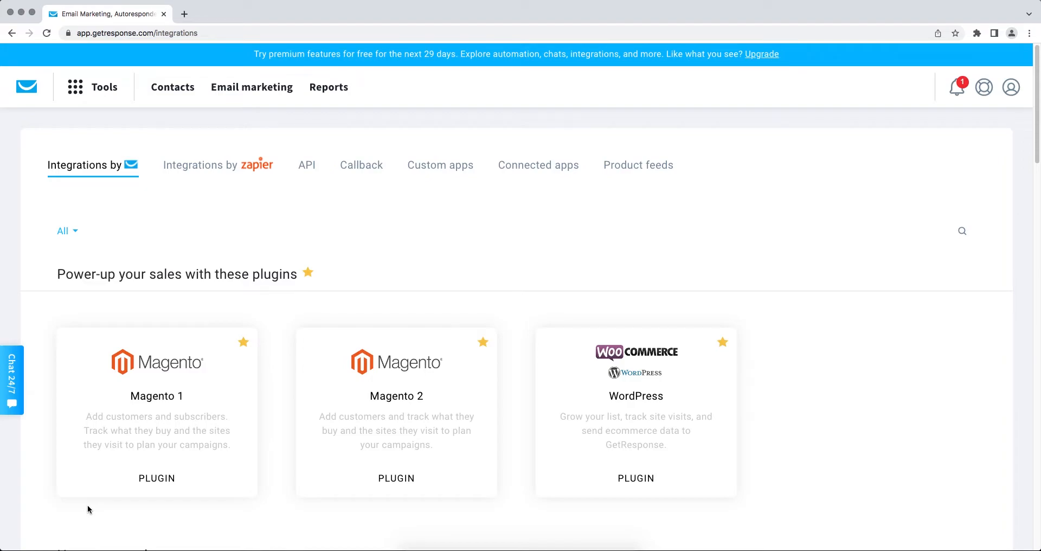
click(307, 165)
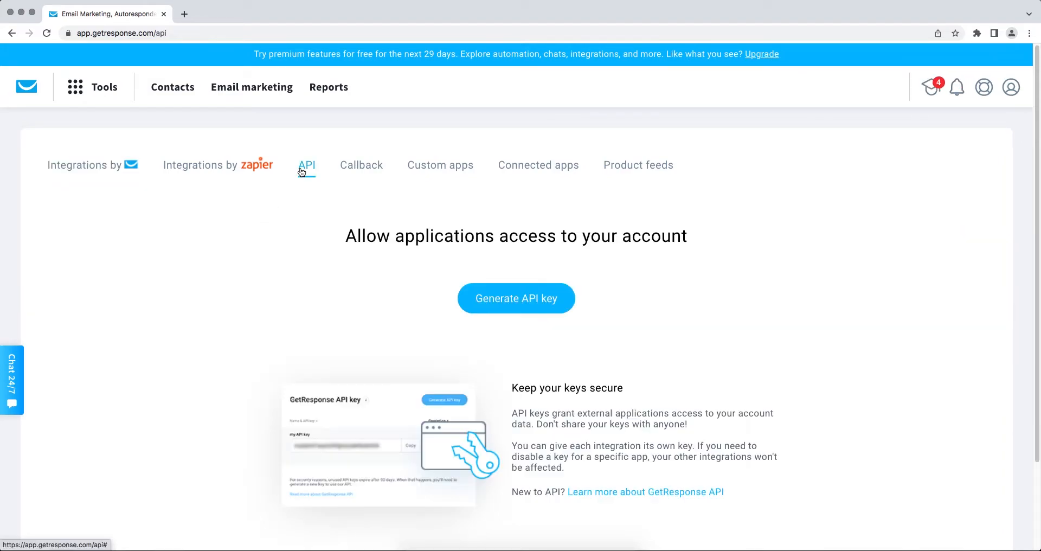
click(490, 308)
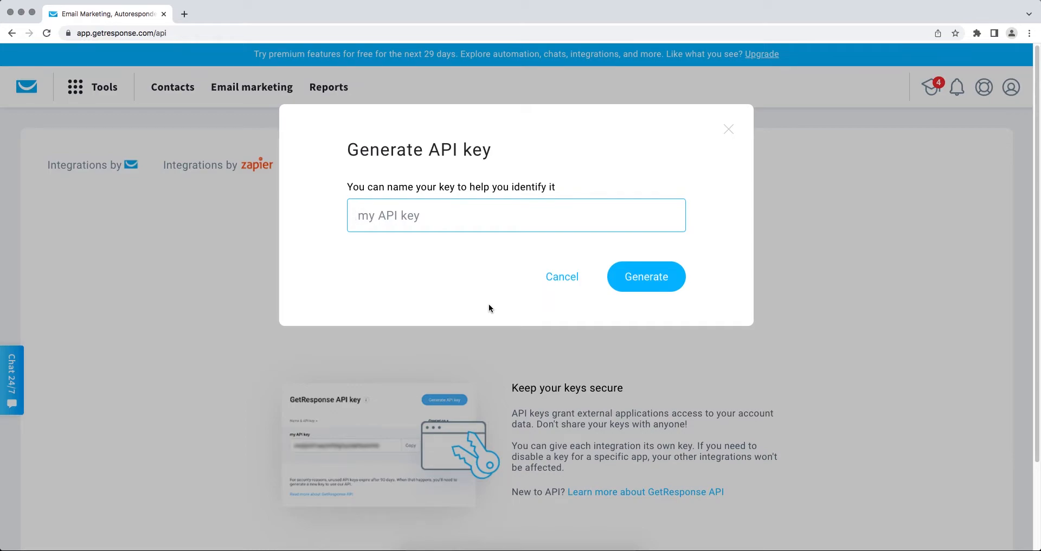
text(ApiX-Drive)
click(643, 276)
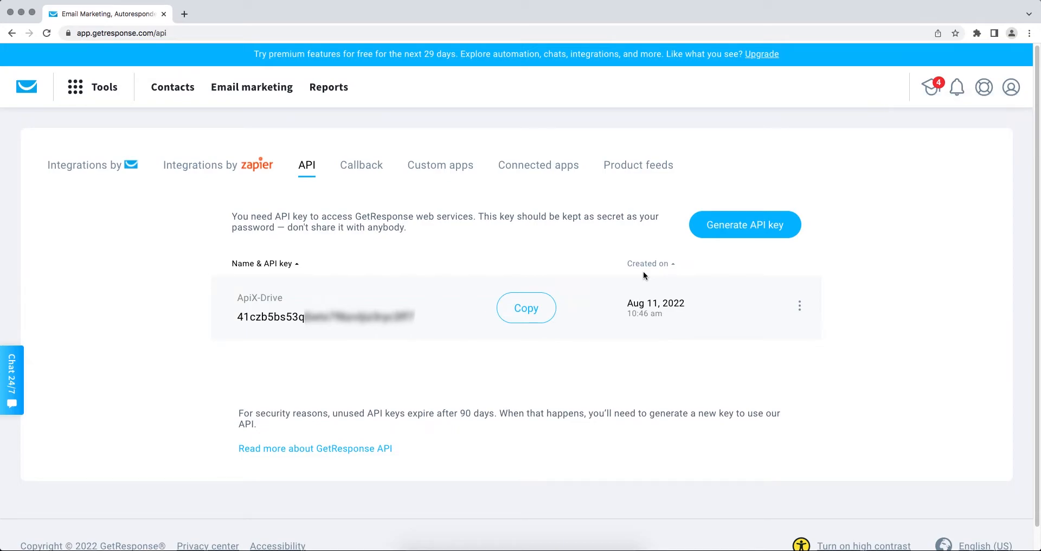
Copy the newly generated API key
drag(413, 318, 237, 319)
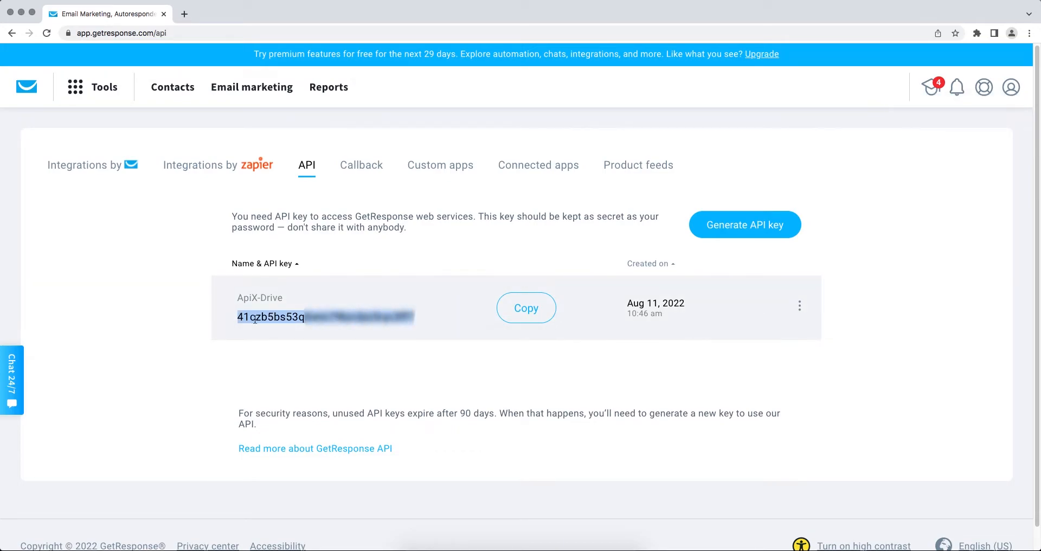
right_click(256, 318)
click(263, 339)
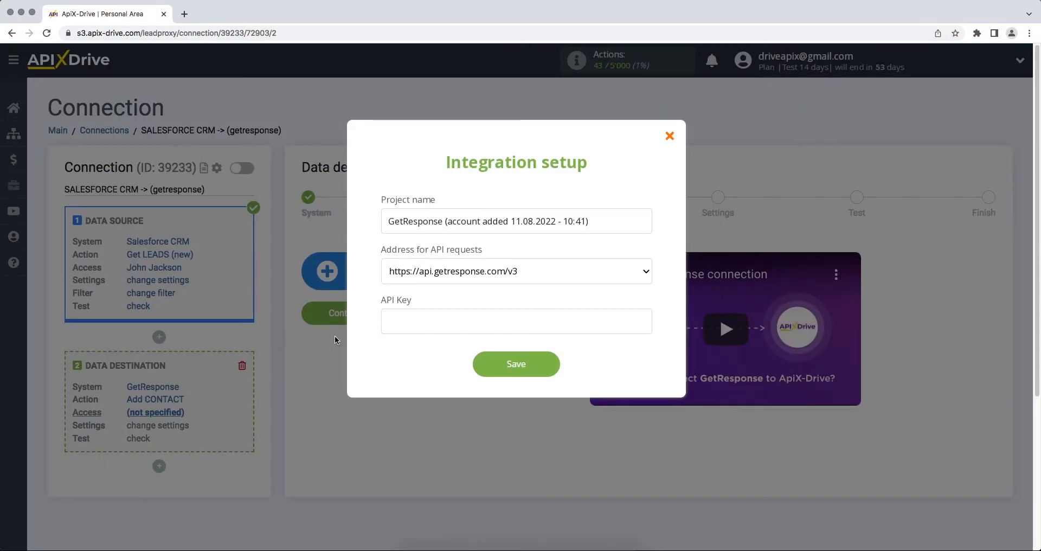
Paste the API key into the GetResponse connection form and save the account
right_click(404, 321)
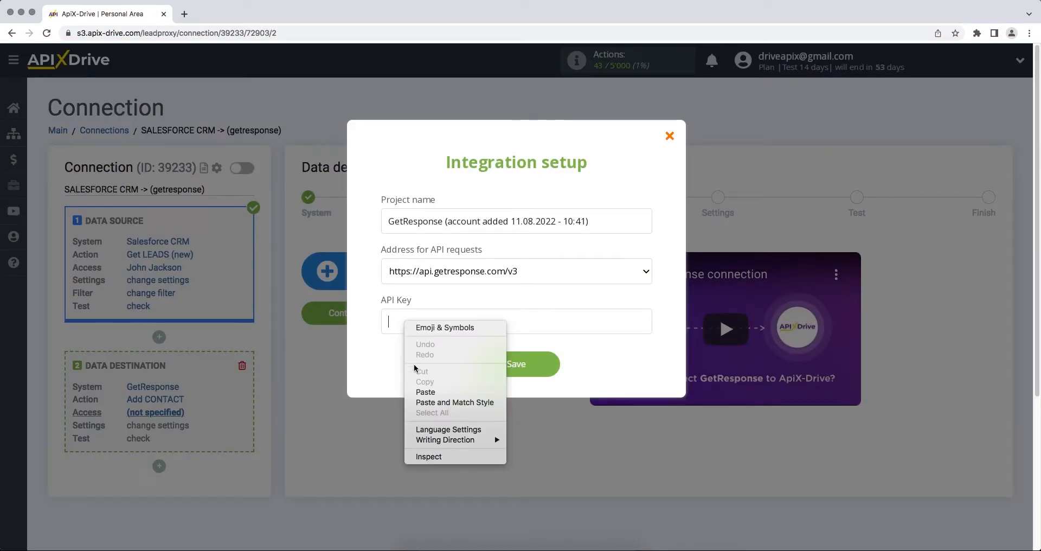
click(419, 393)
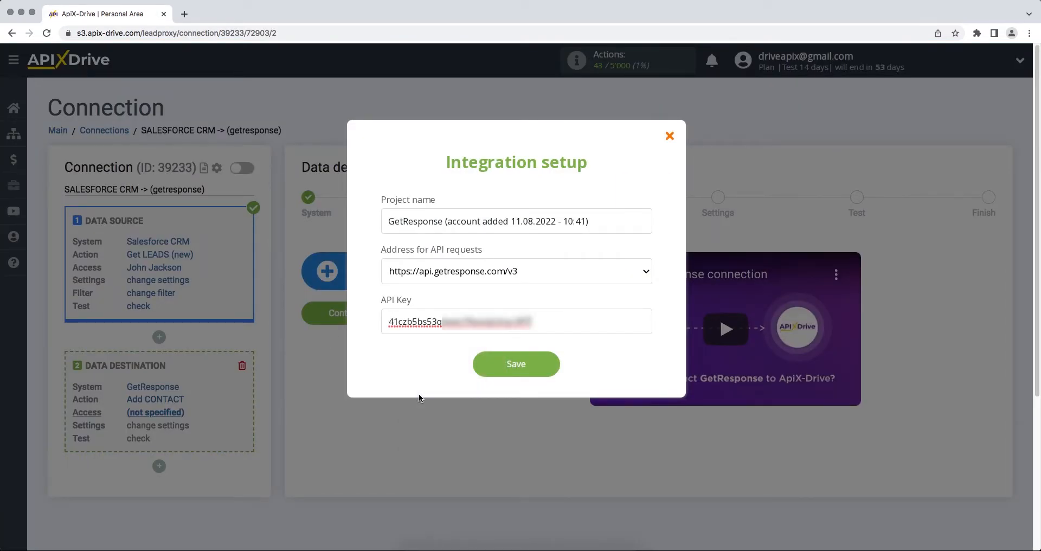
click(491, 371)
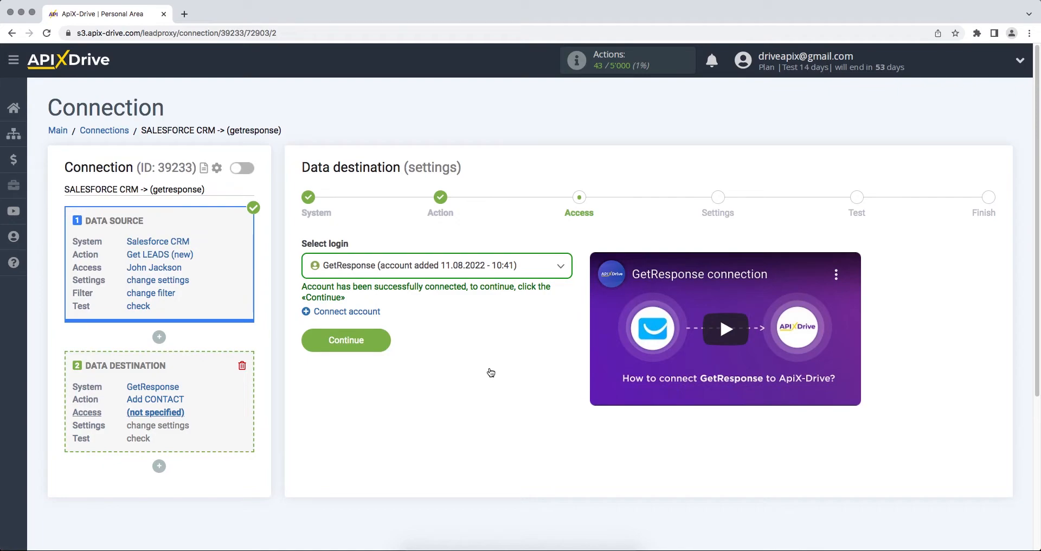
Select the new GetResponse login and continue to destination settings
click(465, 265)
click(460, 346)
click(347, 340)
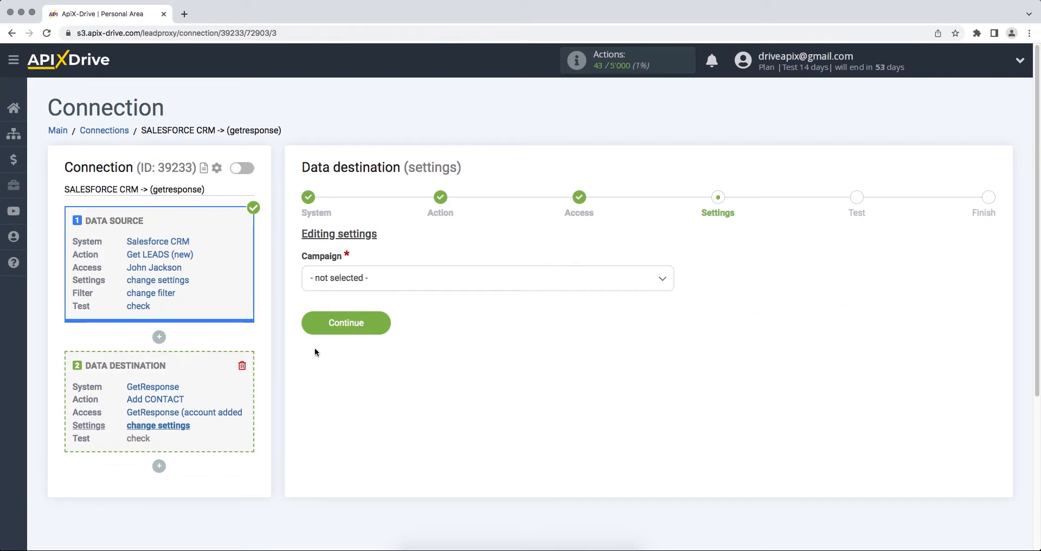
Choose campaign 'ApiX - Drive' and map the lead's First Name and Email into Name and E-mail
click(385, 278)
click(353, 345)
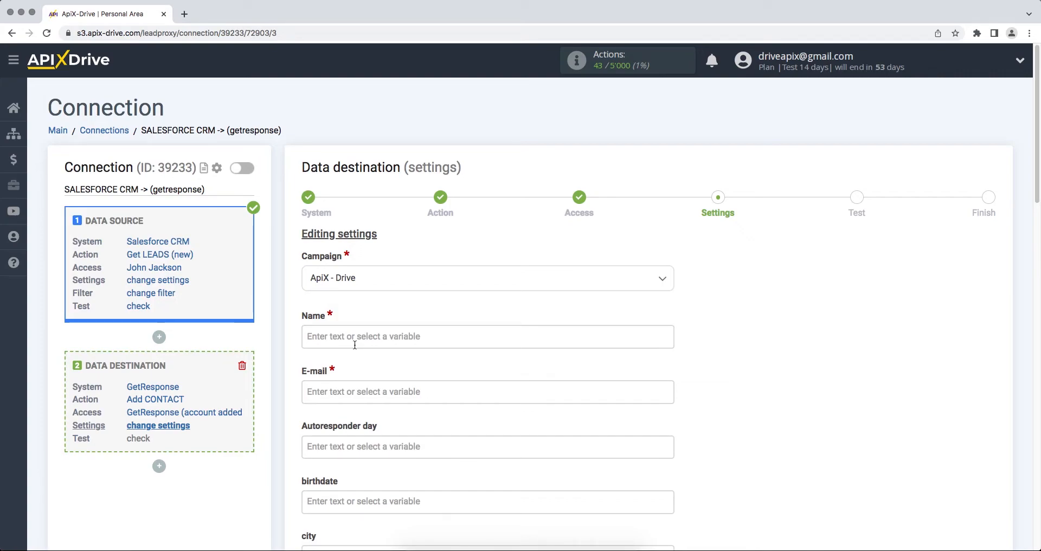
click(355, 344)
drag(667, 242, 670, 318)
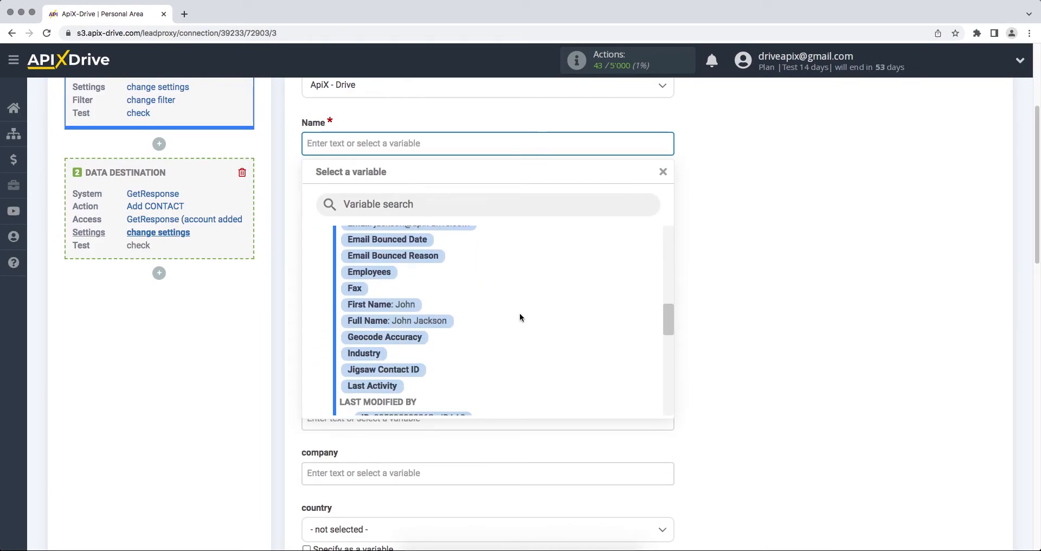
click(406, 304)
click(362, 200)
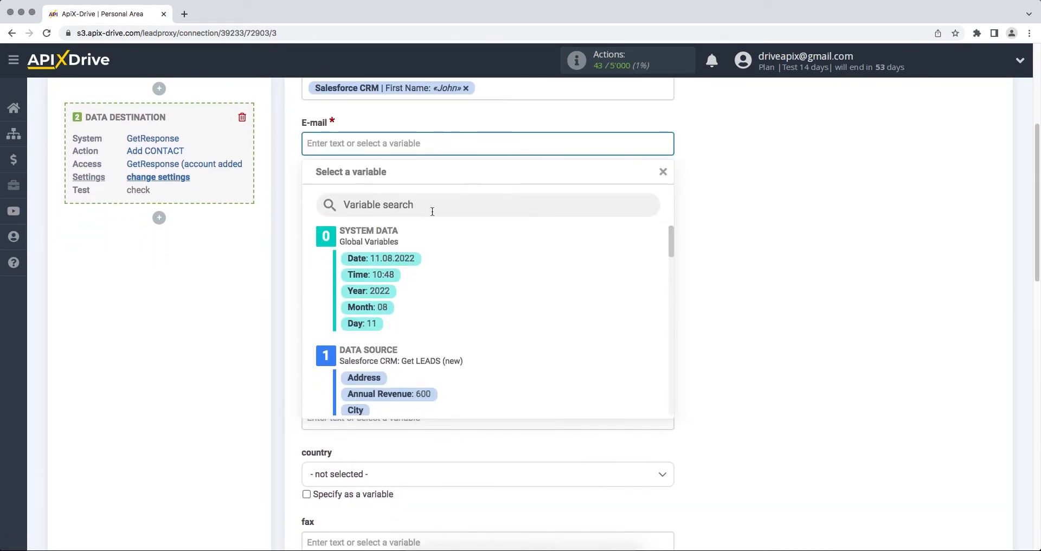
drag(670, 241, 667, 313)
click(462, 237)
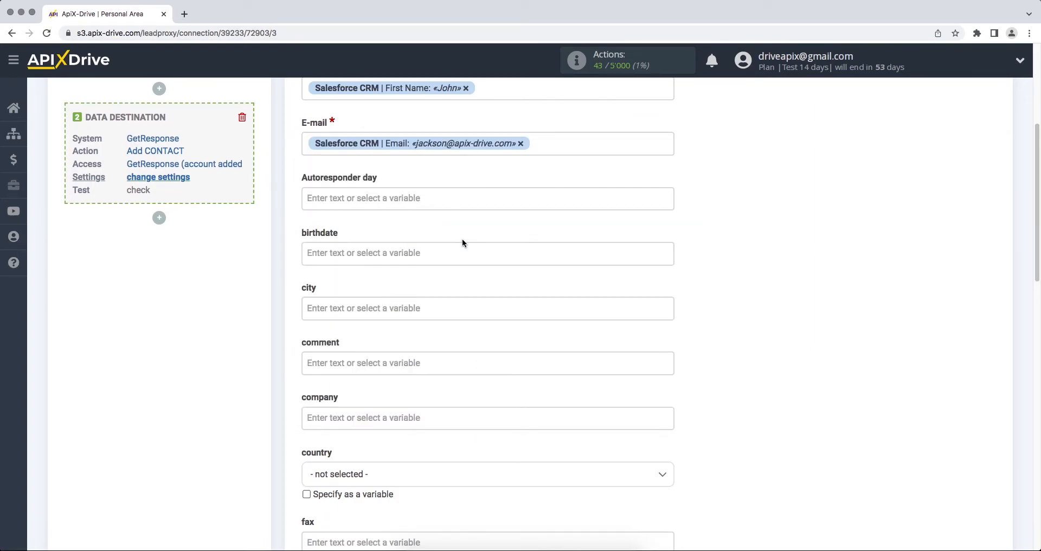
Add comment 'New lead from Salesforce CRM', map Phone into phone, and save the mapping
click(383, 363)
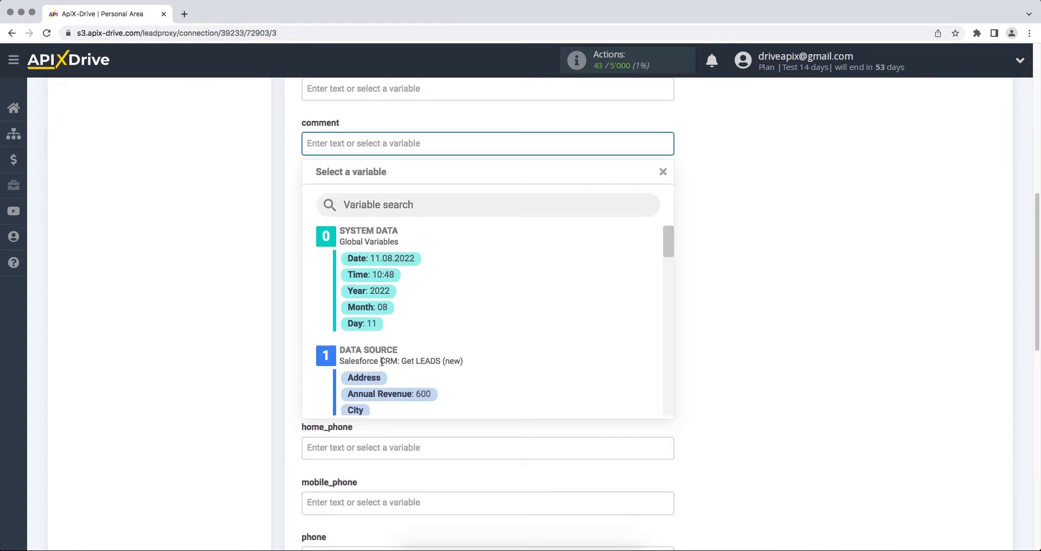
text(New l)
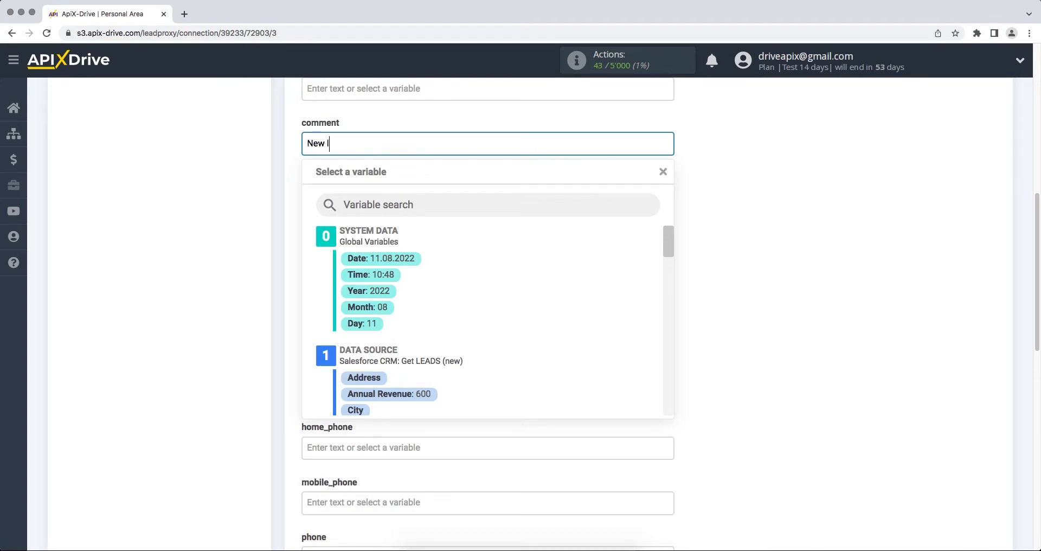
text(ead from Salesforce CRM)
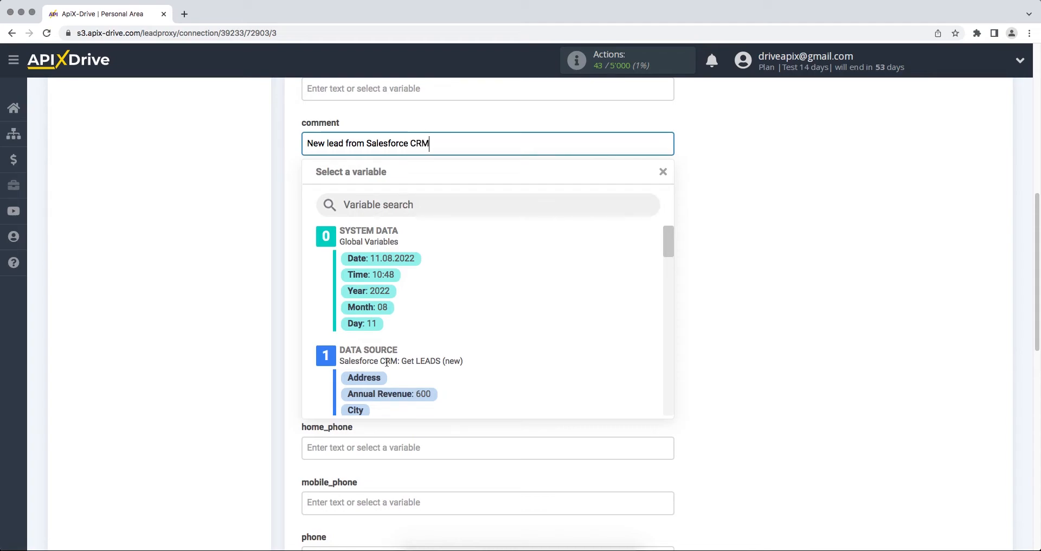
click(718, 381)
scroll(718, 378, down, 2)
click(539, 475)
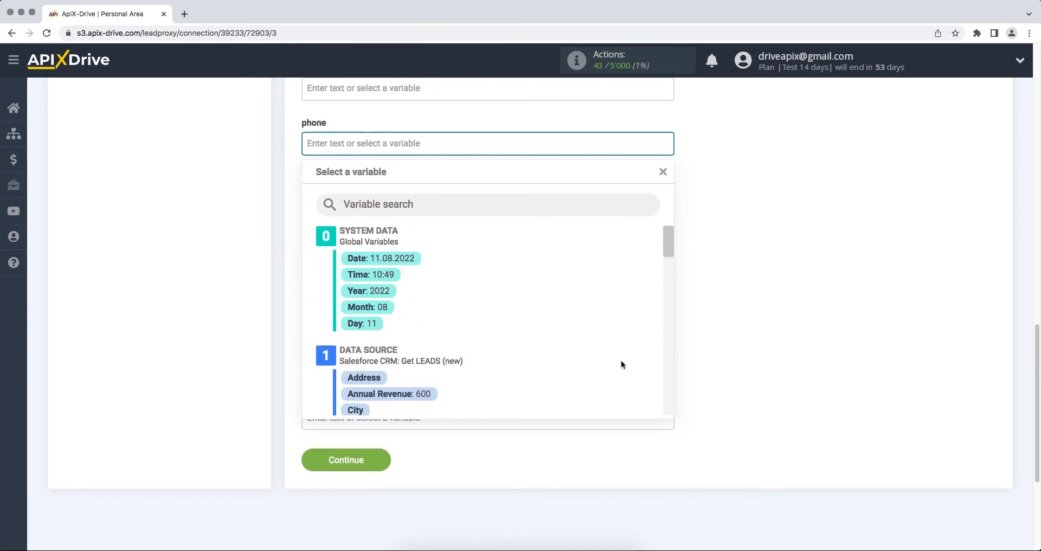
drag(669, 243, 674, 363)
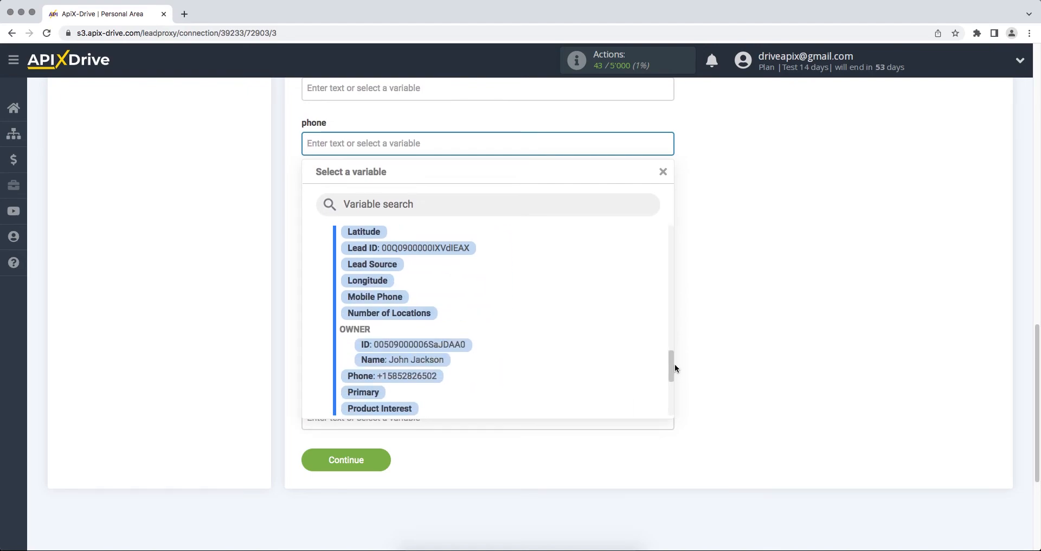
click(428, 374)
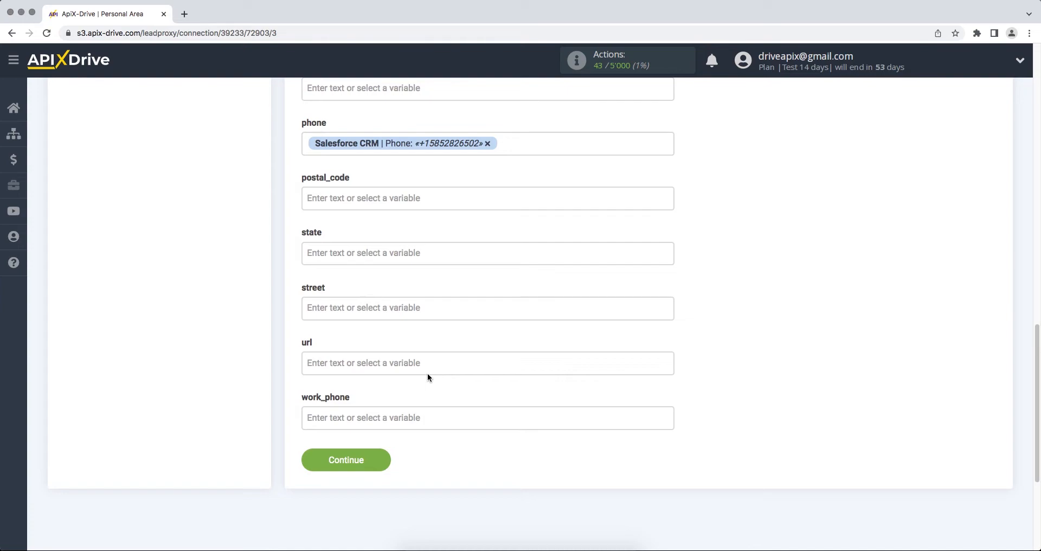
click(373, 459)
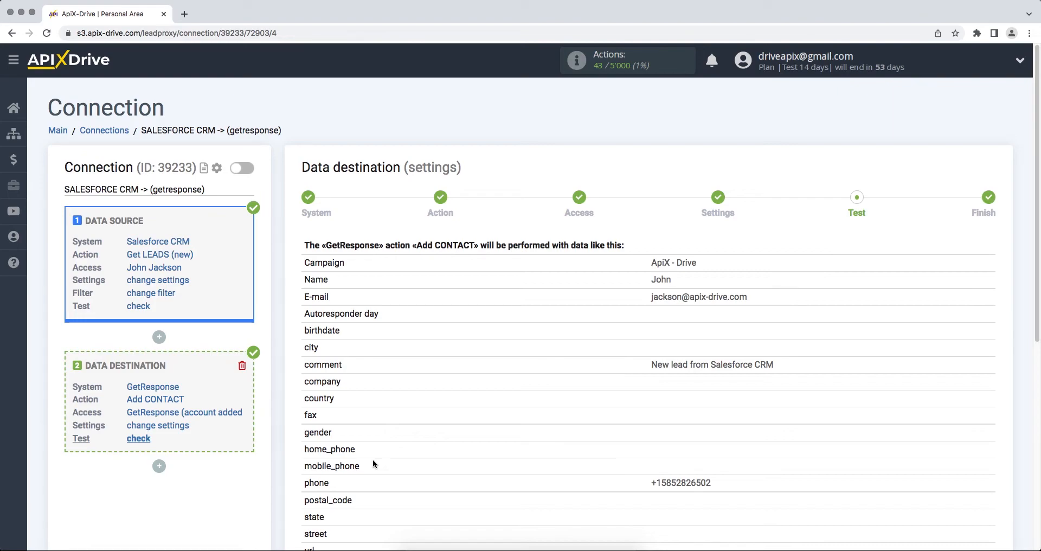
Send the test contact to GetResponse and open the newly created contact's details
scroll(372, 464, down, 6)
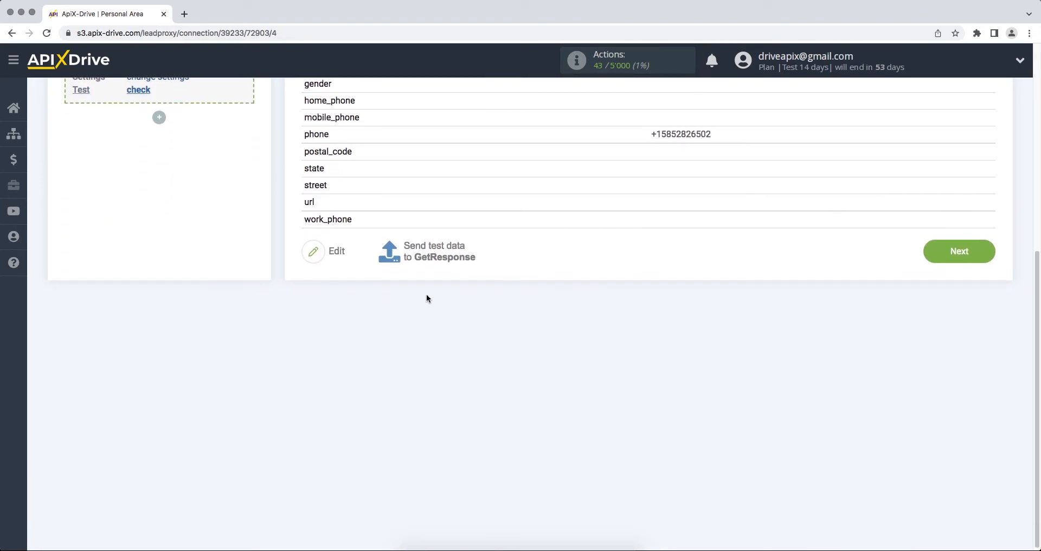
click(437, 254)
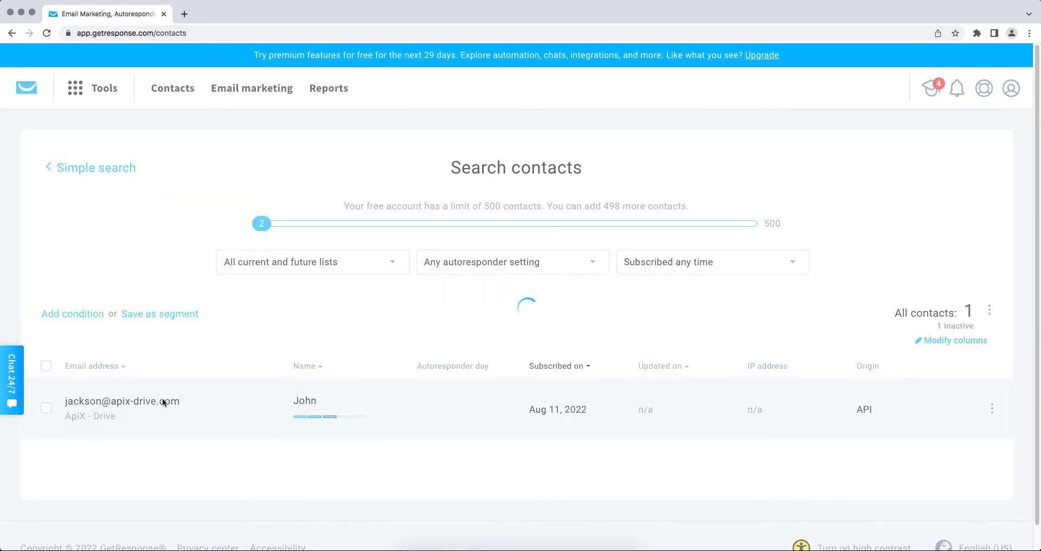
click(163, 401)
scroll(163, 402, down, 5)
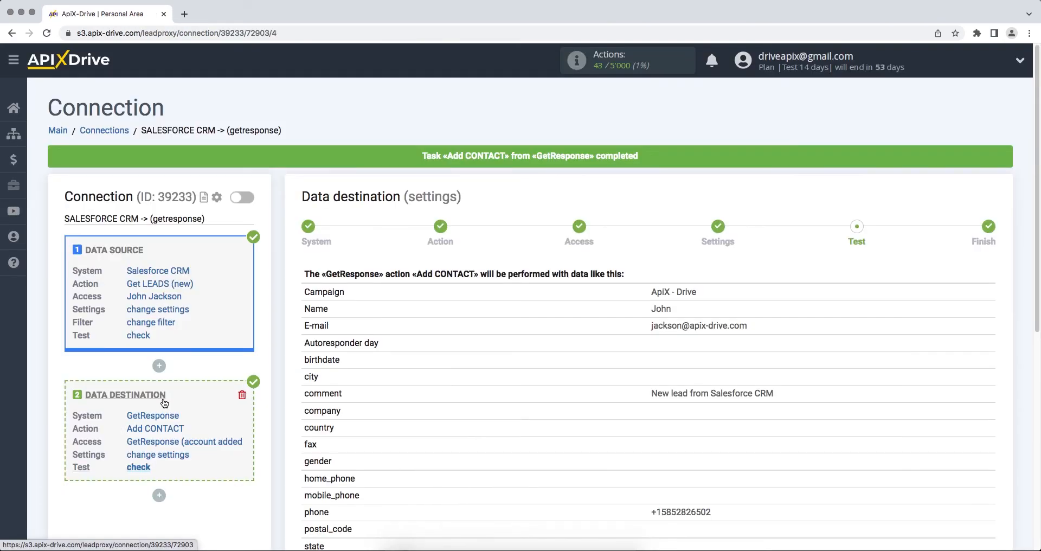
Check the GetResponse contact's email, phone and Salesforce comment, then return to ApiX-Drive
scroll(162, 402, down, 4)
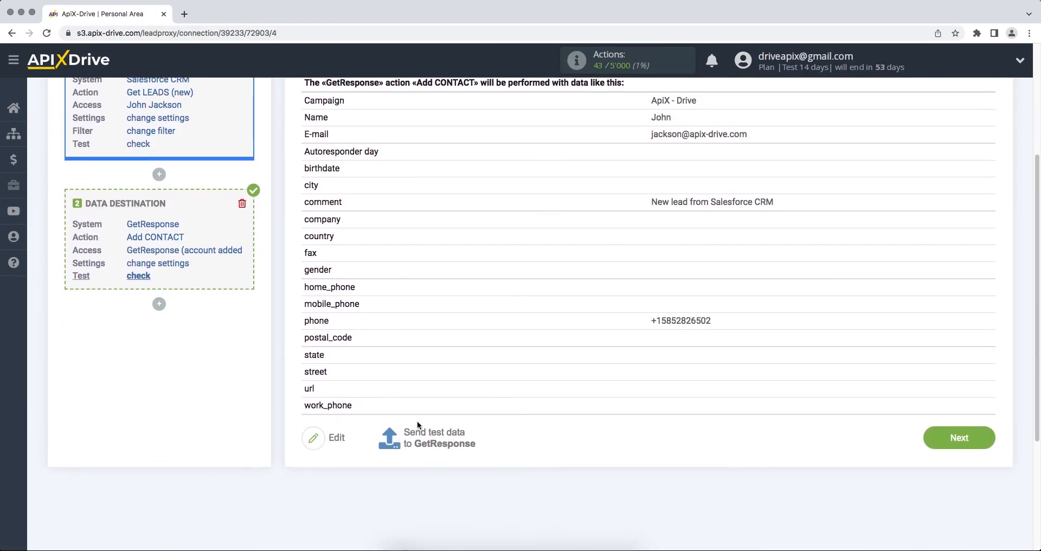
Enable auto-update on the Salesforce-to-GetResponse connection and save a 5-minute update interval in its settings
click(926, 443)
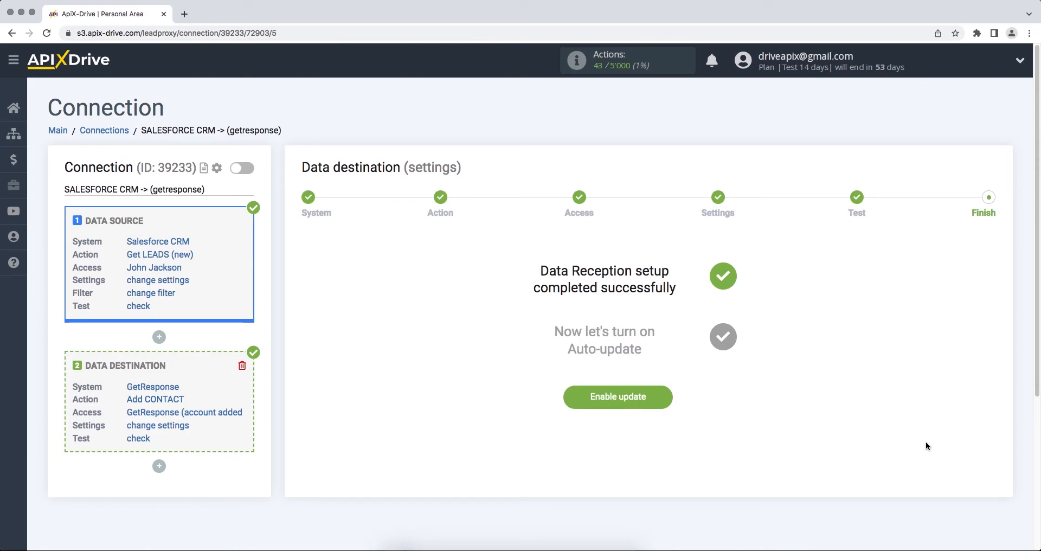
click(621, 396)
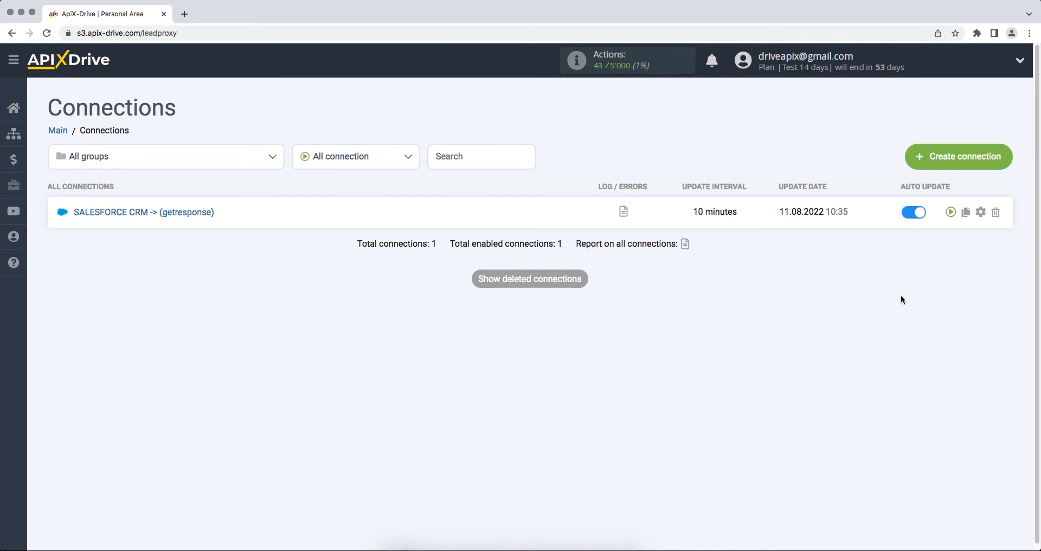
click(981, 212)
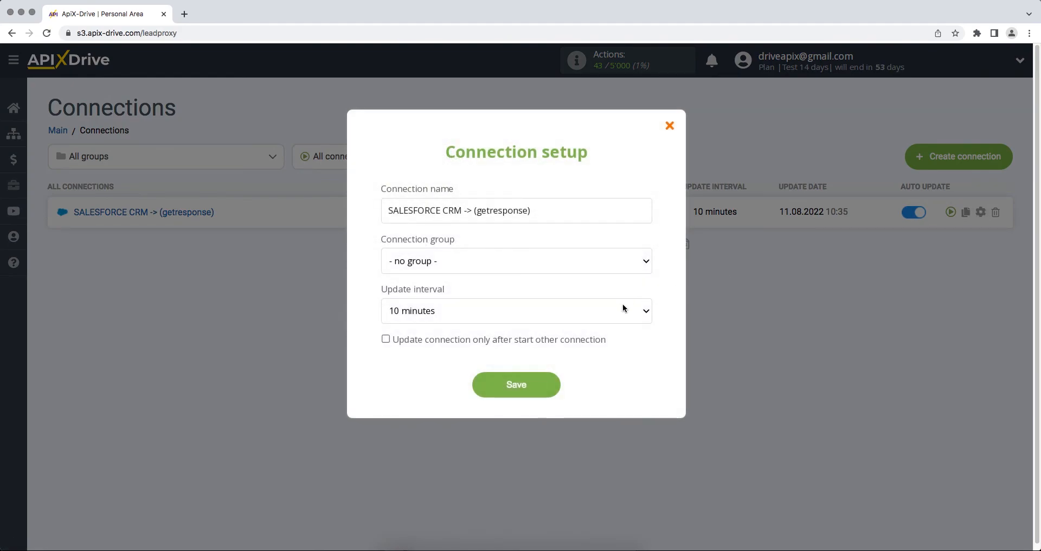
click(624, 308)
click(624, 297)
click(522, 387)
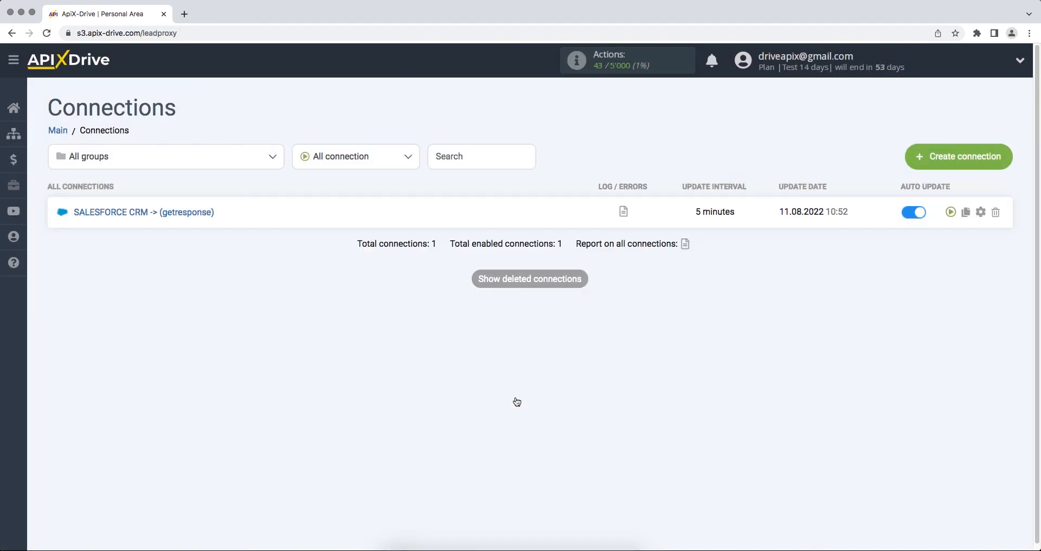